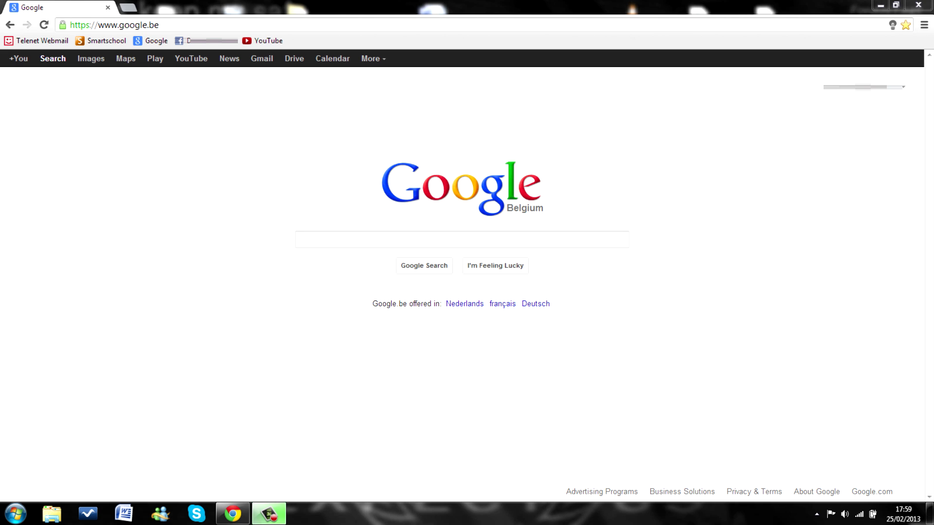
Step: Open the YouTube bookmark in a background tab, keeping the Google homepage in front
{"action": "middle_click", "coordinate": [262, 41]}
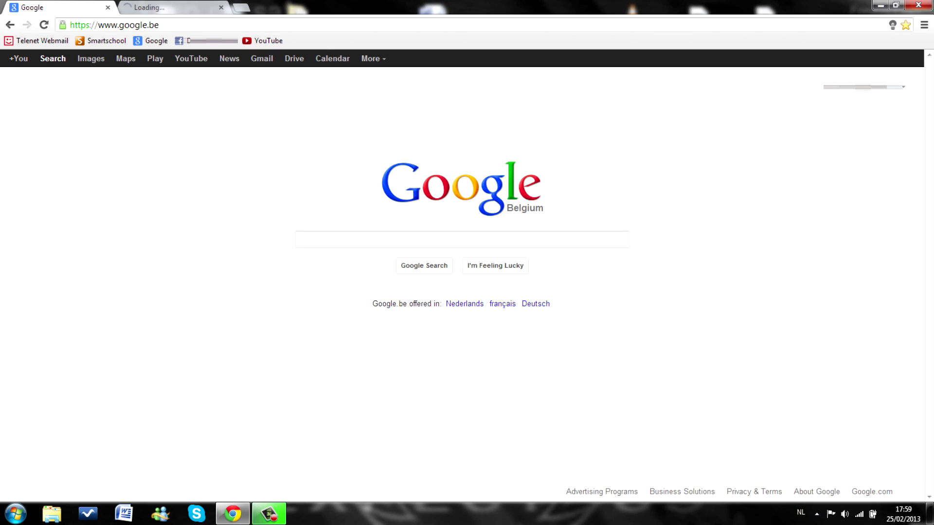
Step: Play the Sony Vegas Pro 12 tutorial from the channel's uploads, pause it, then close YouTube
{"action": "key", "text": "ctrl+Tab"}
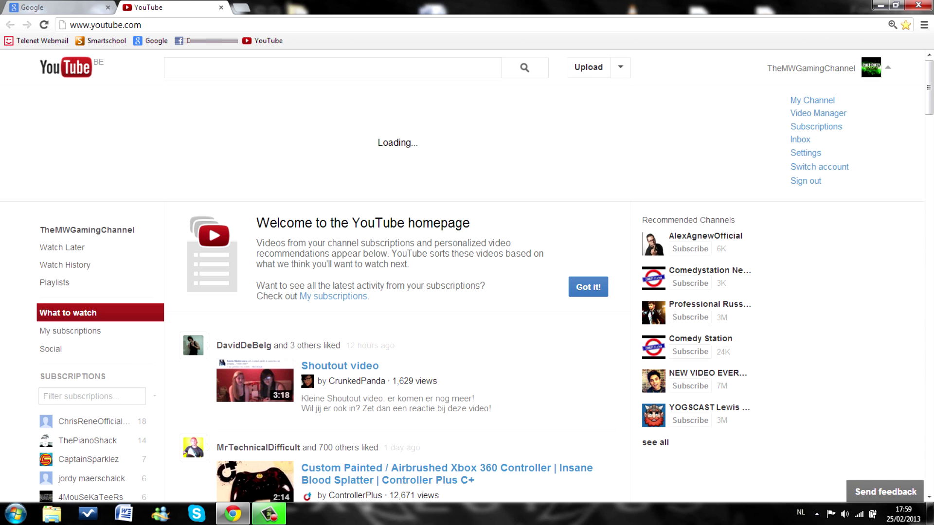
{"action": "left_click", "coordinate": [818, 113]}
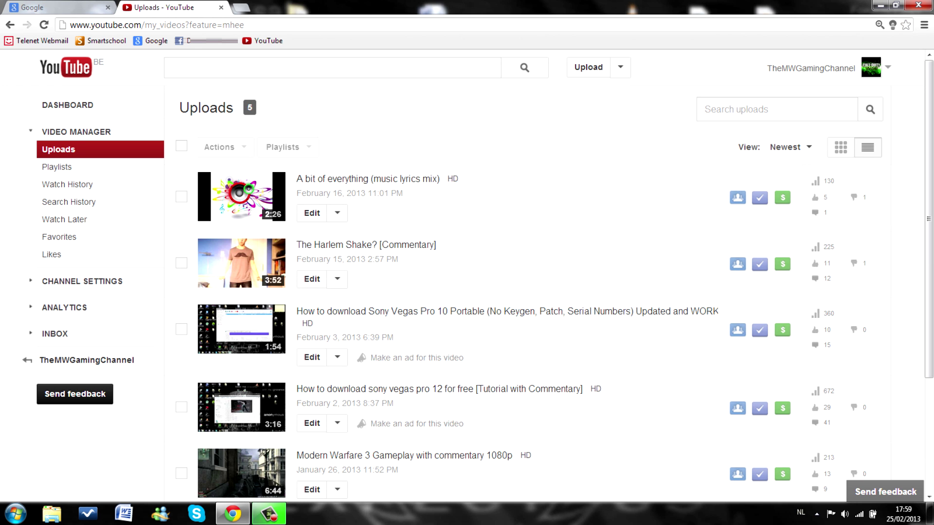
{"action": "left_click", "coordinate": [438, 389]}
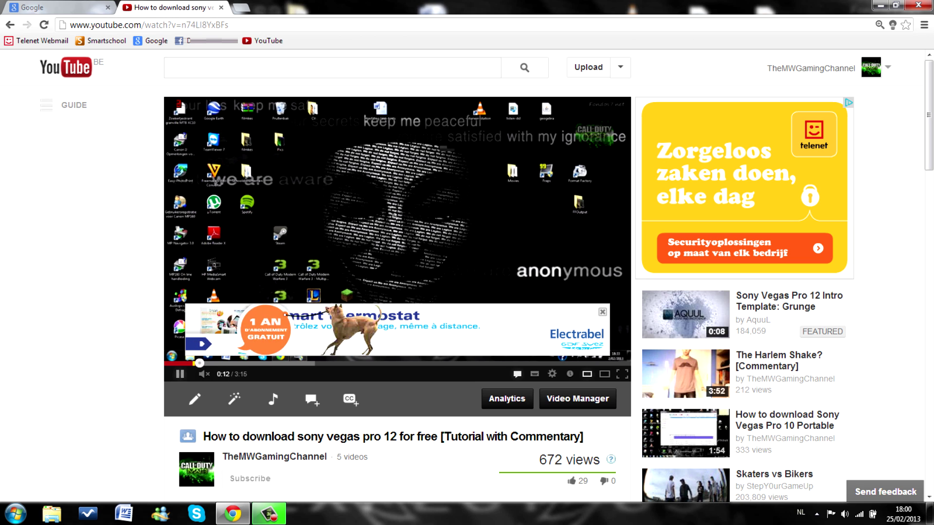
{"action": "key", "text": "space"}
{"action": "key", "text": "ctrl+w"}
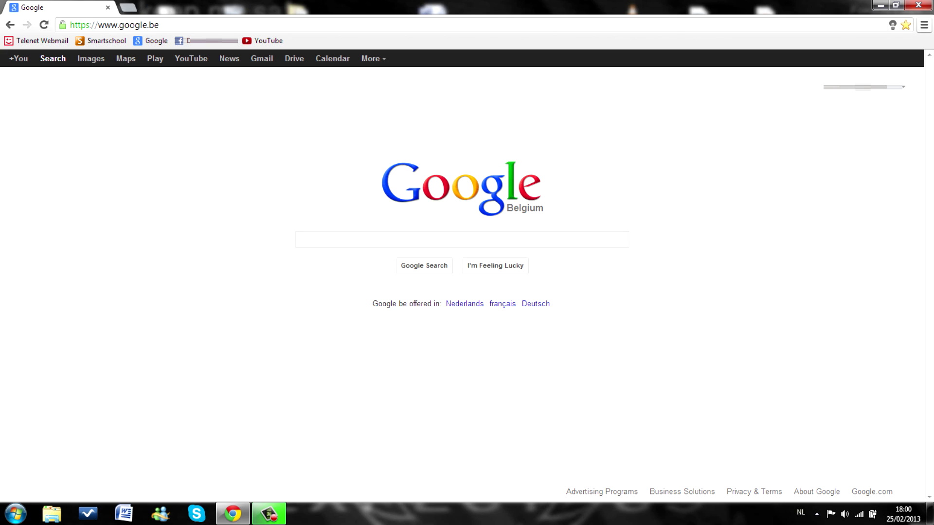
Step: Open Chrome's installed-extensions page from the main menu's Tools submenu
{"action": "left_click", "coordinate": [924, 24]}
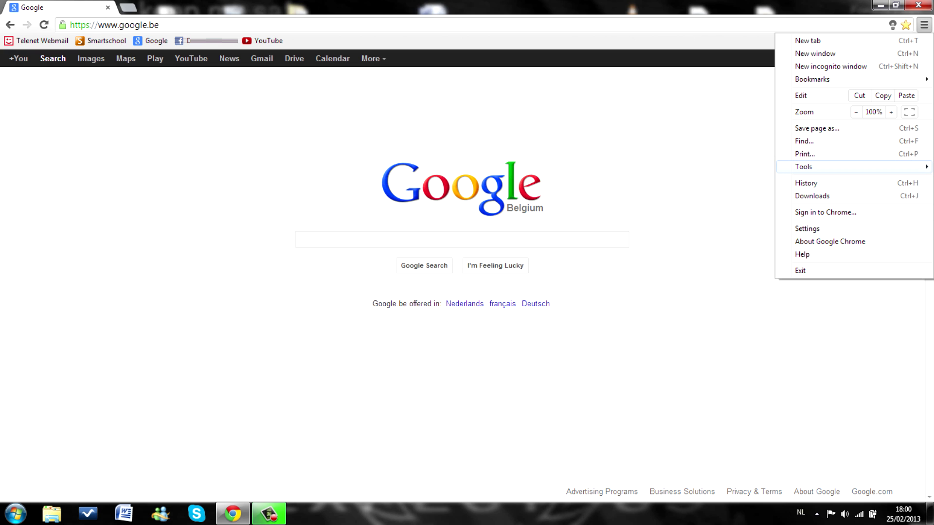
{"action": "mouse_move", "coordinate": [803, 166]}
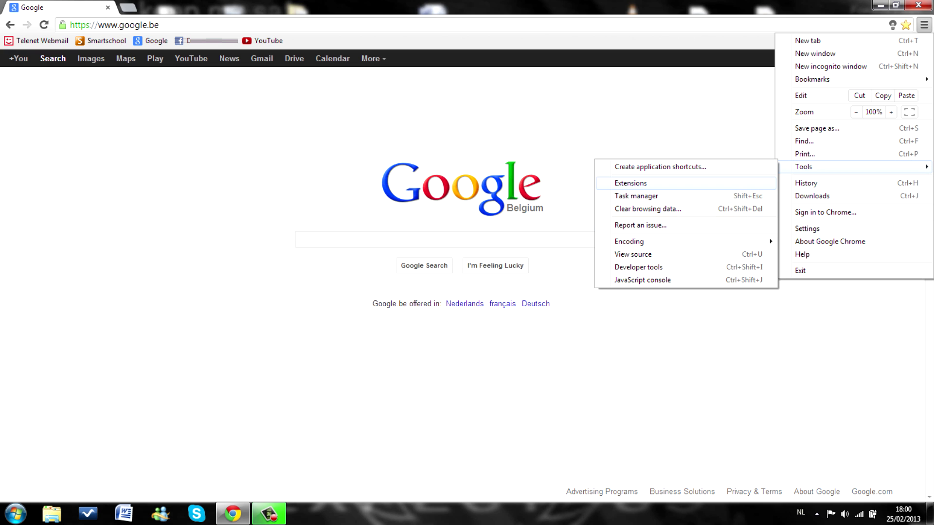
{"action": "left_click", "coordinate": [630, 183]}
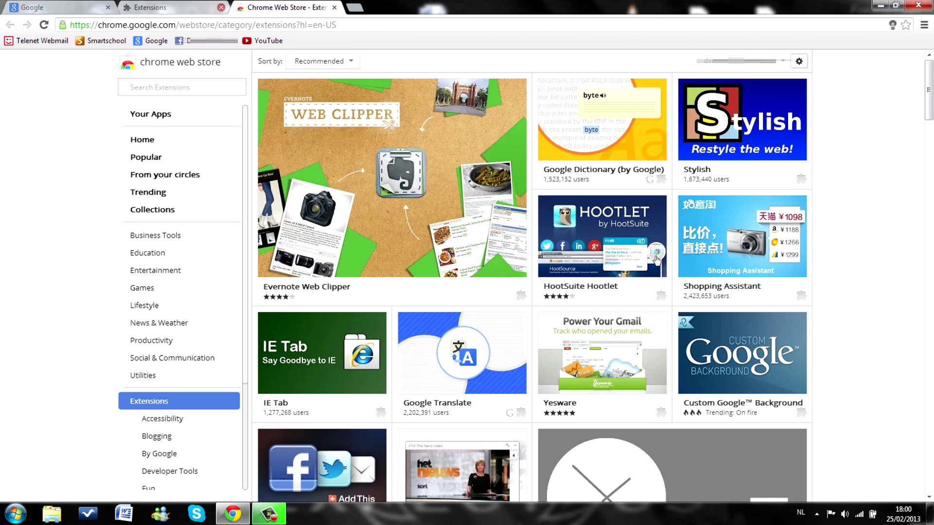
Step: Back on the Google homepage, search for 'google extensions'
{"action": "key", "text": "ctrl+shift+Tab"}
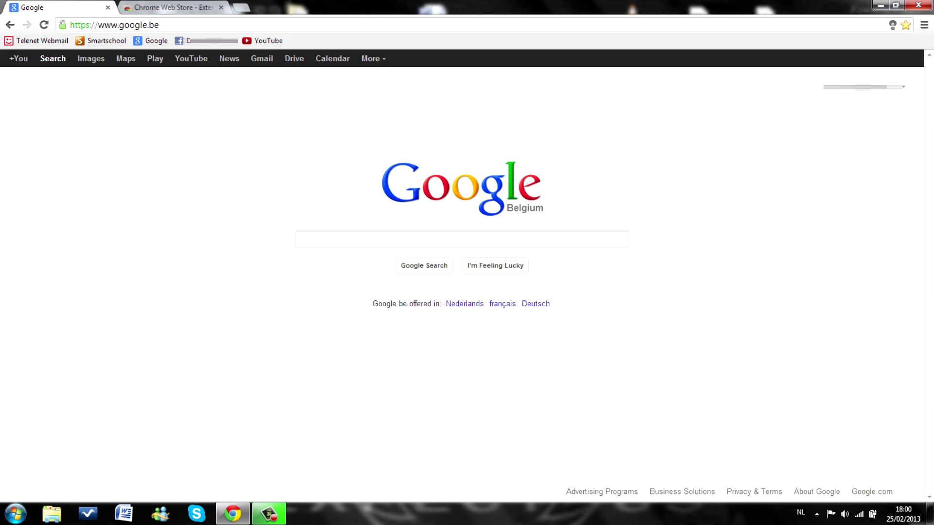
{"action": "left_click", "coordinate": [301, 239]}
{"action": "type", "text": "google ex"}
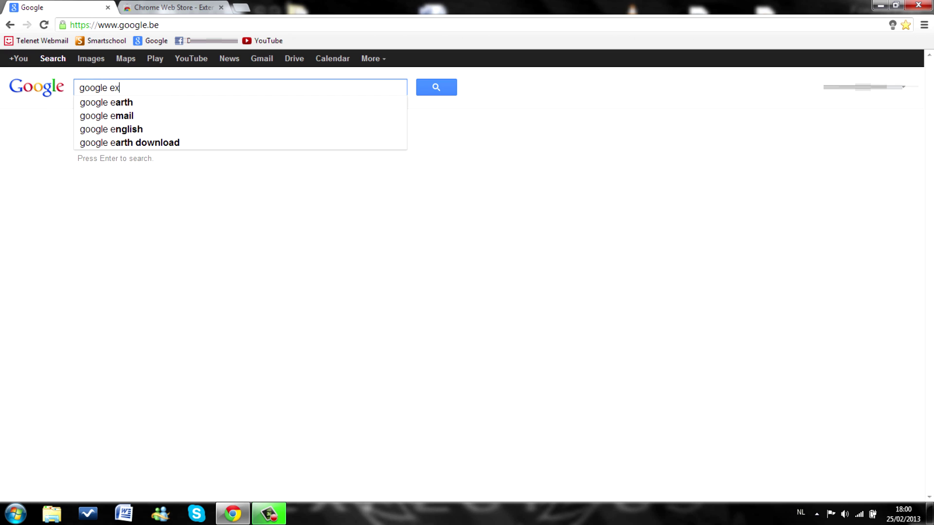
{"action": "type", "text": "tensions"}
{"action": "key", "text": "Return"}
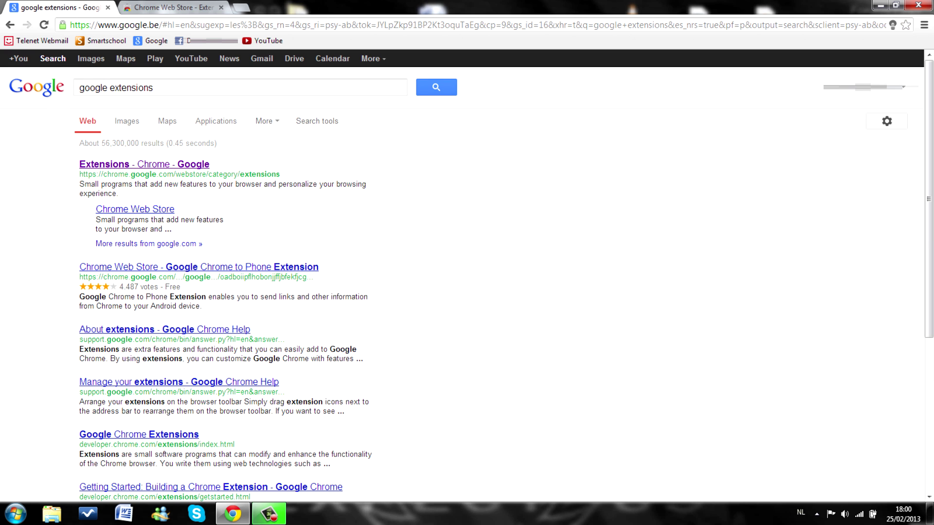
Step: Open the Chrome Web Store extensions gallery, close the duplicate tab, and browse the extension grid
{"action": "left_click", "coordinate": [144, 165]}
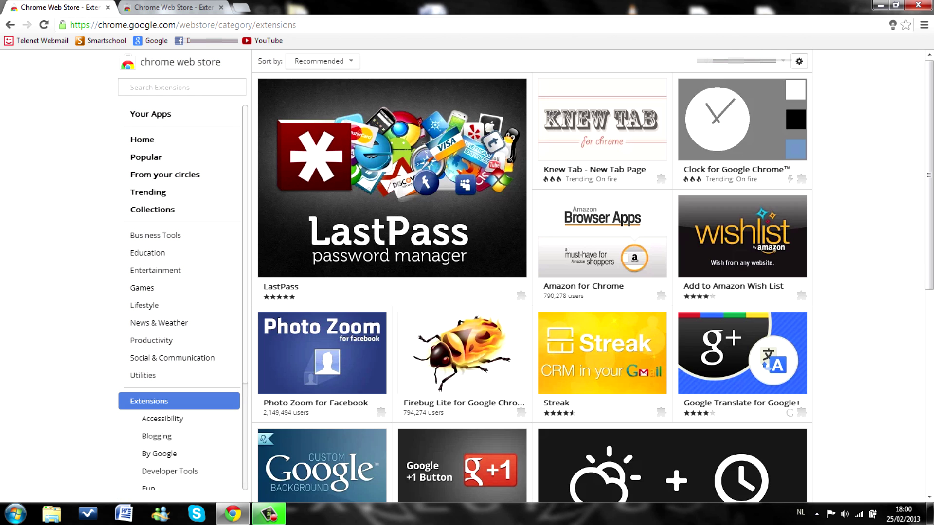
{"action": "left_click", "coordinate": [108, 7]}
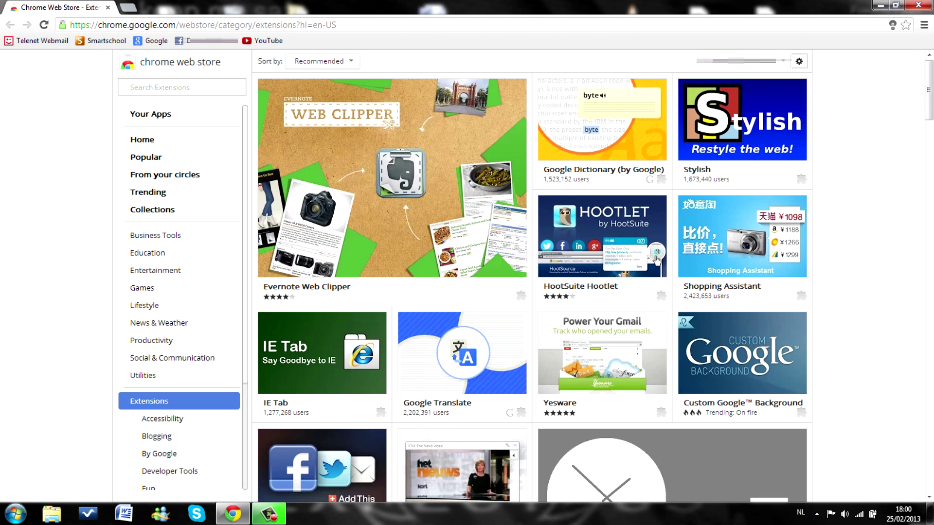
{"action": "scroll", "coordinate": [602, 301], "scroll_direction": "down", "scroll_amount": 1}
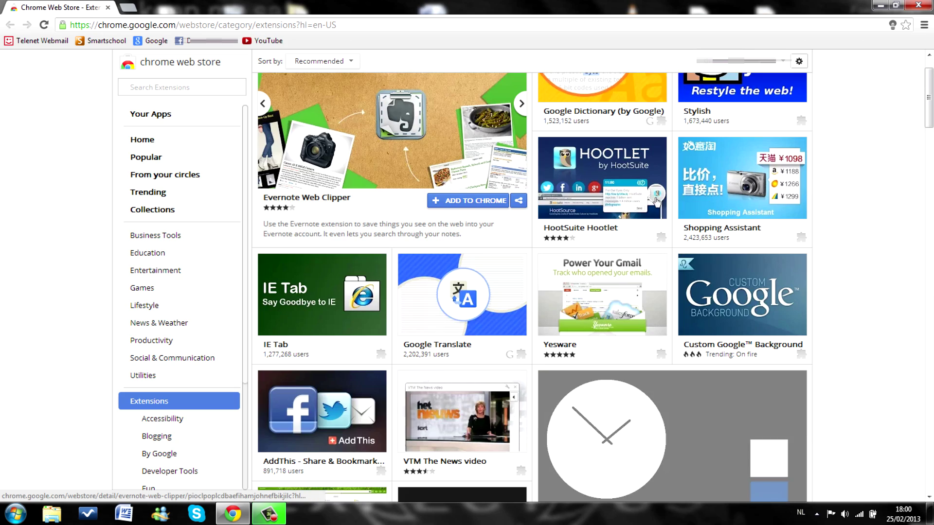
{"action": "scroll", "coordinate": [655, 199], "scroll_direction": "down", "scroll_amount": 9}
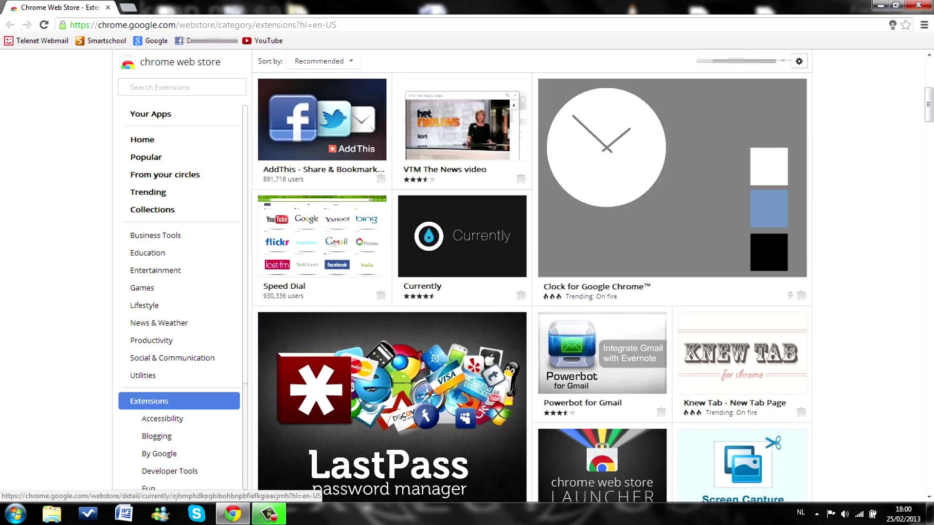
{"action": "scroll", "coordinate": [532, 287], "scroll_direction": "down", "scroll_amount": 11}
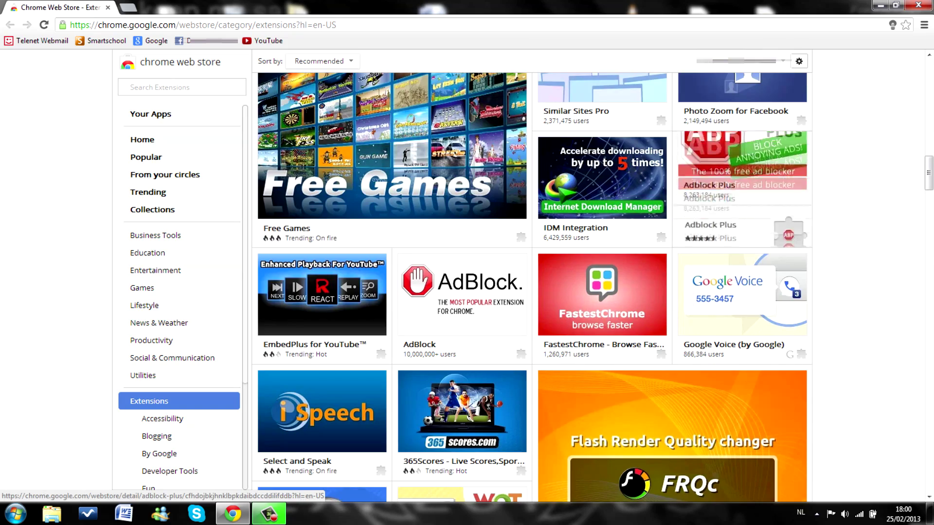
{"action": "scroll", "coordinate": [532, 287], "scroll_direction": "up", "scroll_amount": 13}
{"action": "scroll", "coordinate": [656, 256], "scroll_direction": "up", "scroll_amount": 8}
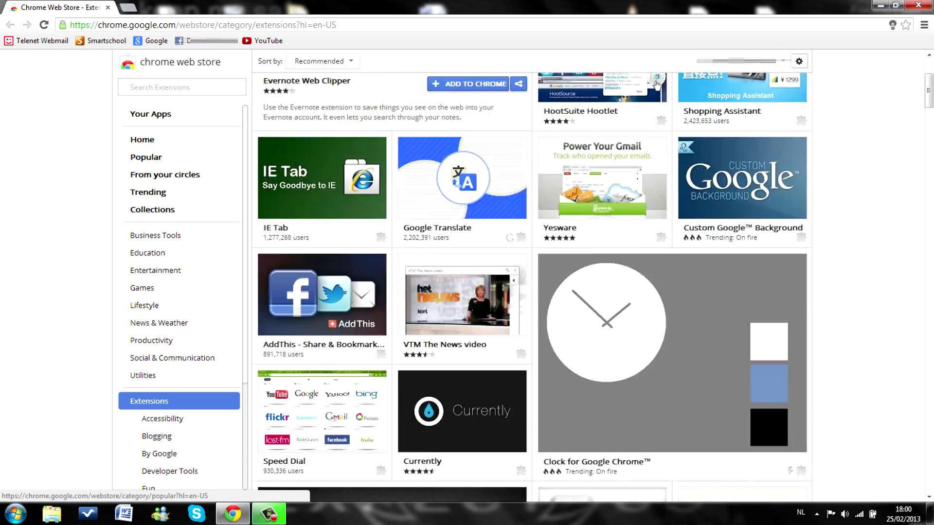
Step: Search the Chrome Web Store for 'adblock' and look over the AdBlock and Adblock Plus results
{"action": "type", "text": "adblock"}
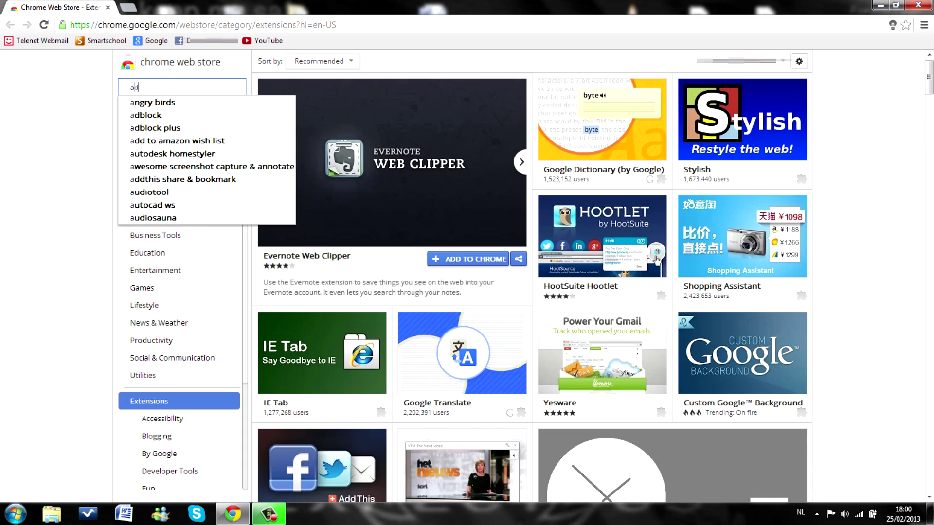
{"action": "key", "text": "Return"}
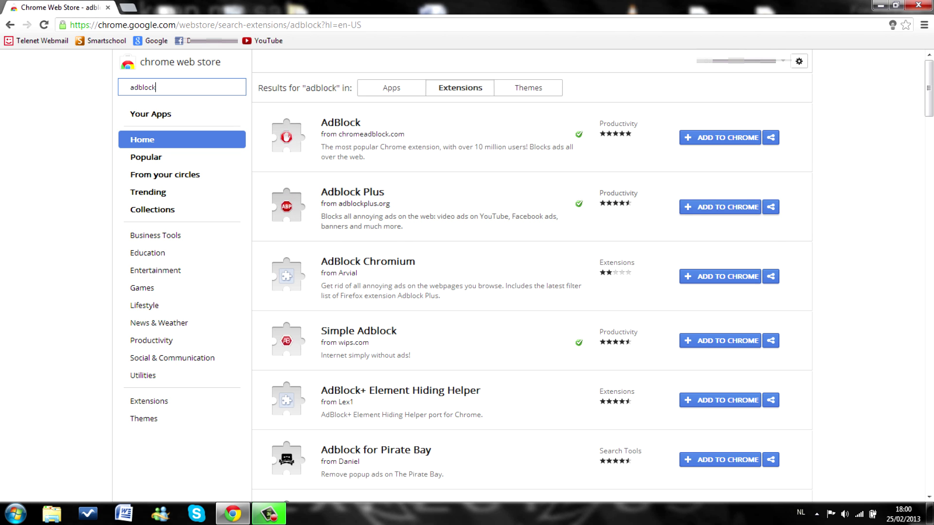
{"action": "scroll", "coordinate": [531, 302], "scroll_direction": "down", "scroll_amount": 5}
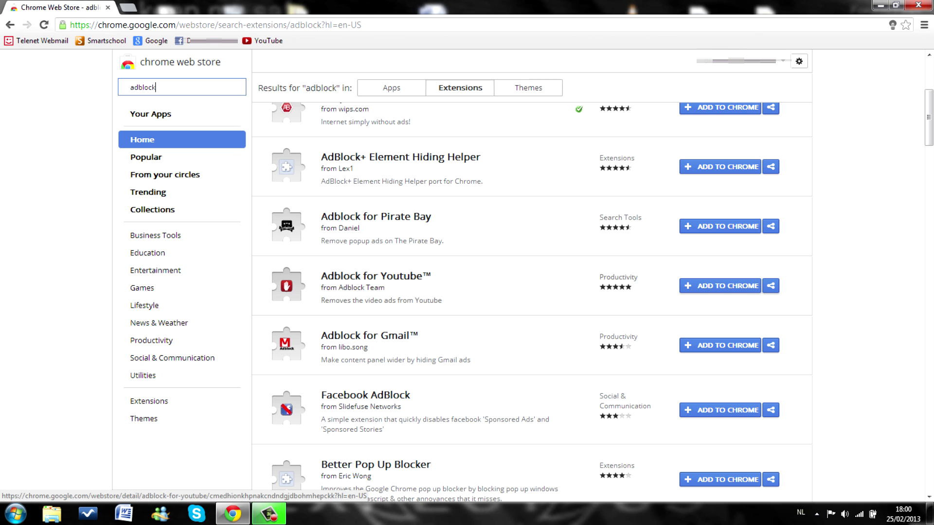
{"action": "scroll", "coordinate": [532, 291], "scroll_direction": "up", "scroll_amount": 5}
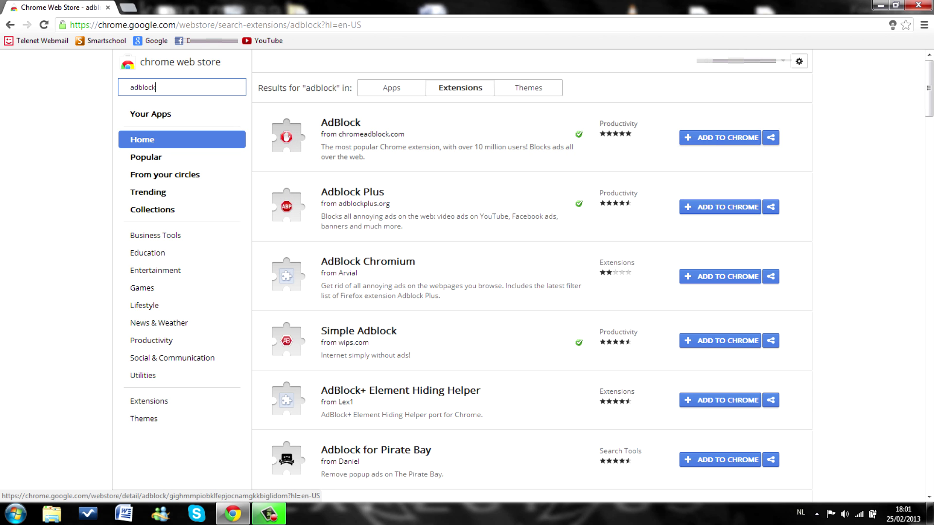
{"action": "scroll", "coordinate": [286, 343], "scroll_direction": "down", "scroll_amount": 3}
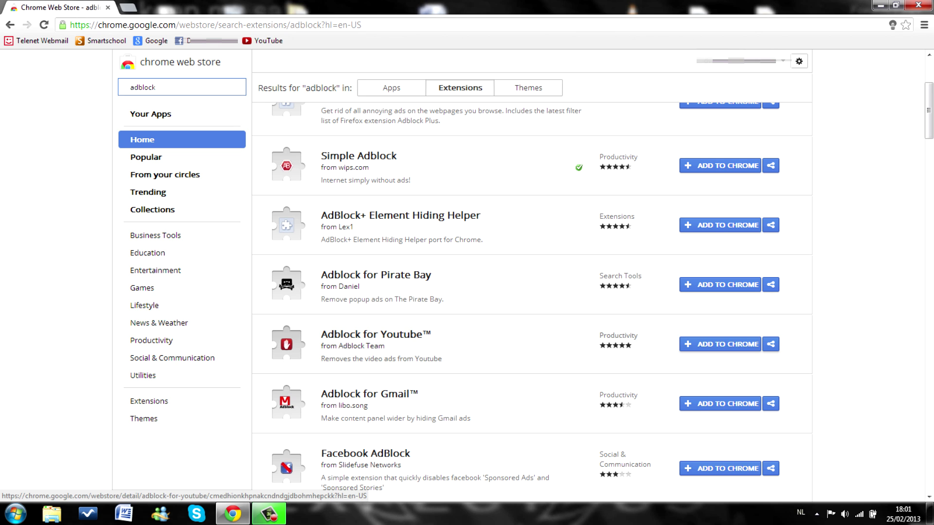
{"action": "scroll", "coordinate": [287, 343], "scroll_direction": "up", "scroll_amount": 3}
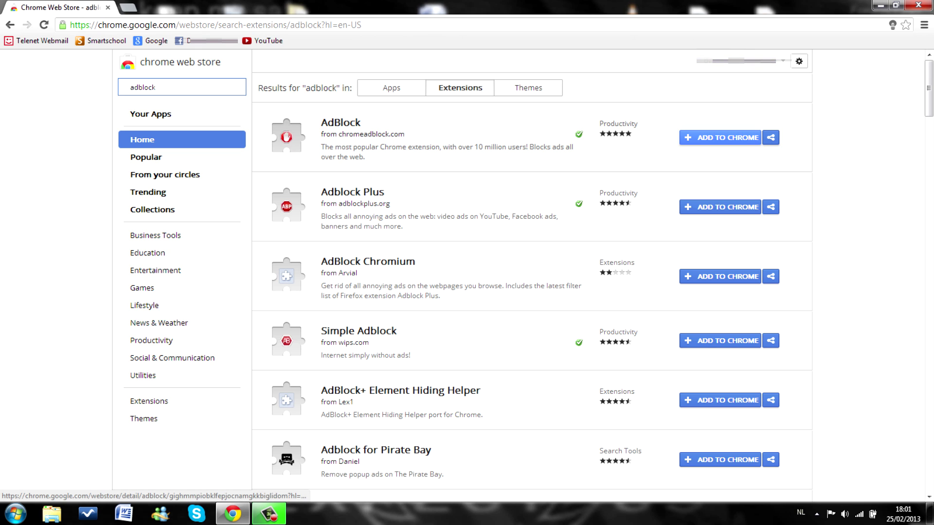
Step: Add AdBlock to Chrome, close its confirmation page, then add Adblock Plus as well
{"action": "left_click", "coordinate": [720, 137]}
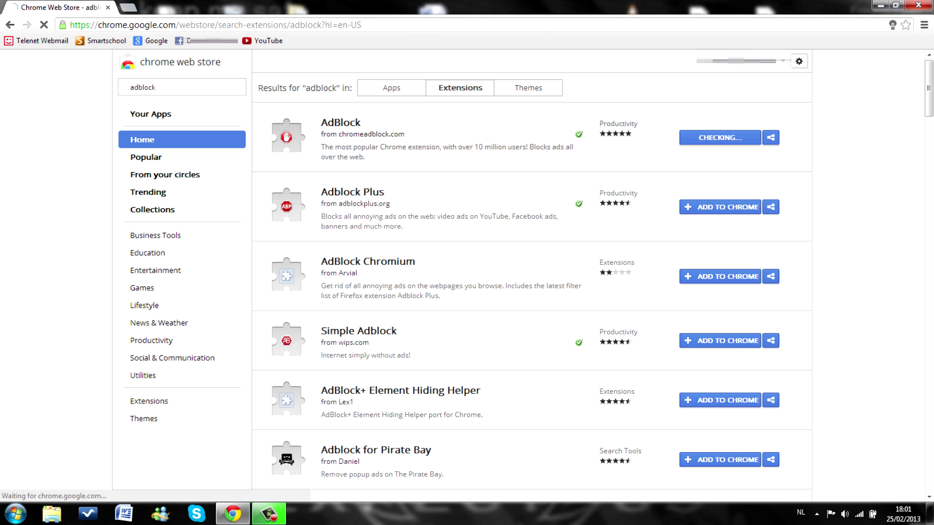
{"action": "key", "text": "Return"}
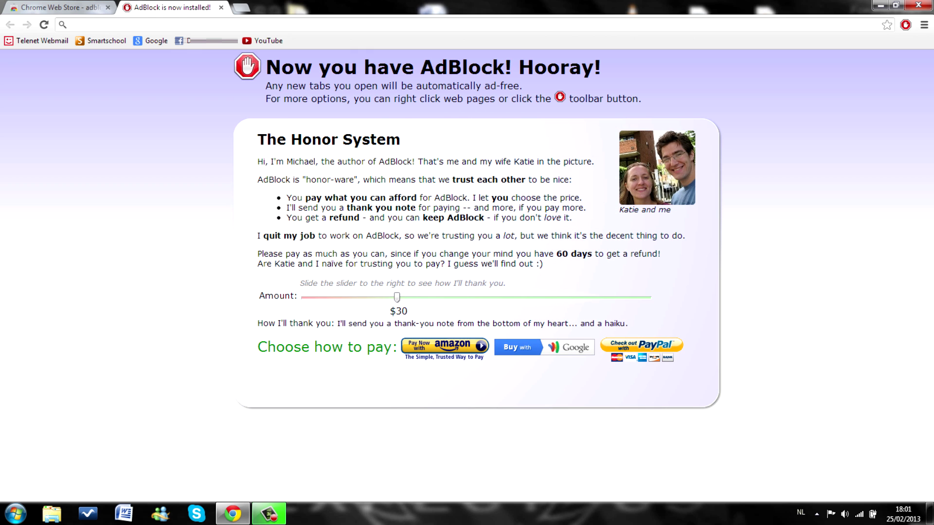
{"action": "left_click", "coordinate": [220, 8]}
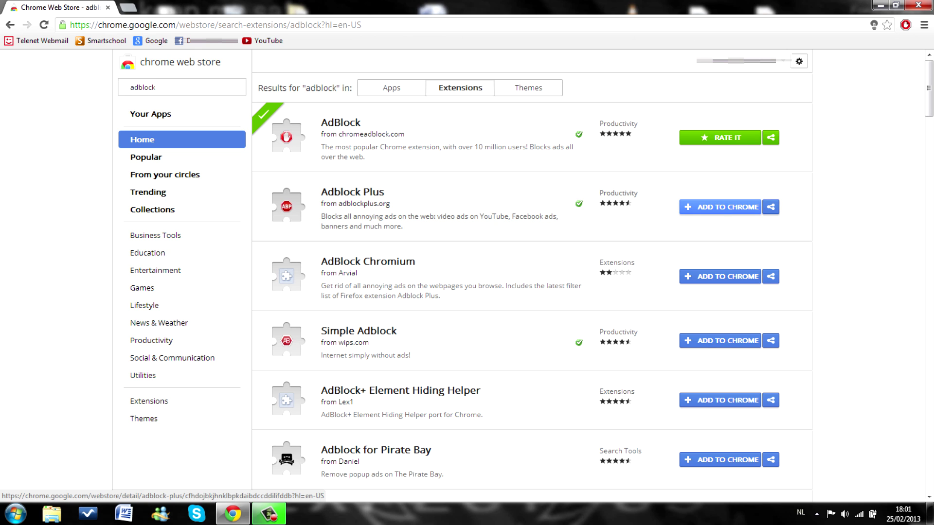
{"action": "left_click", "coordinate": [720, 207]}
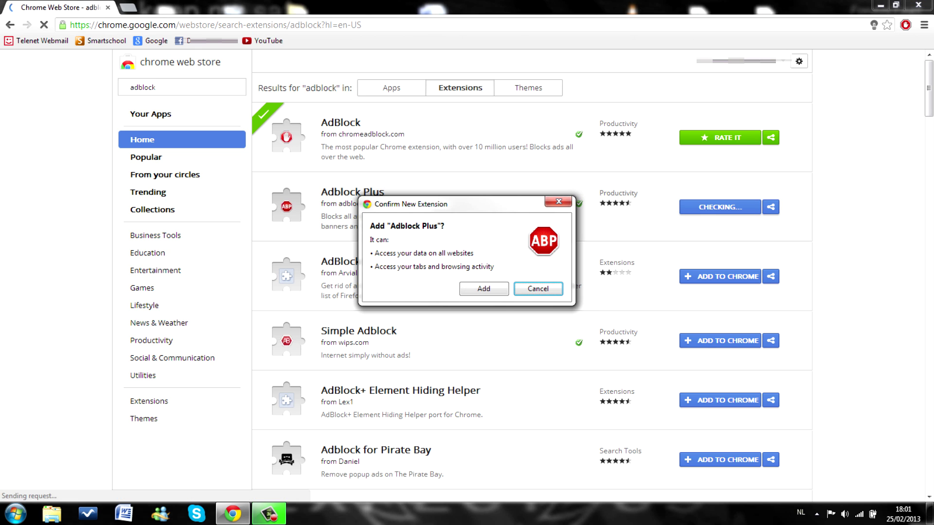
{"action": "left_click", "coordinate": [483, 288]}
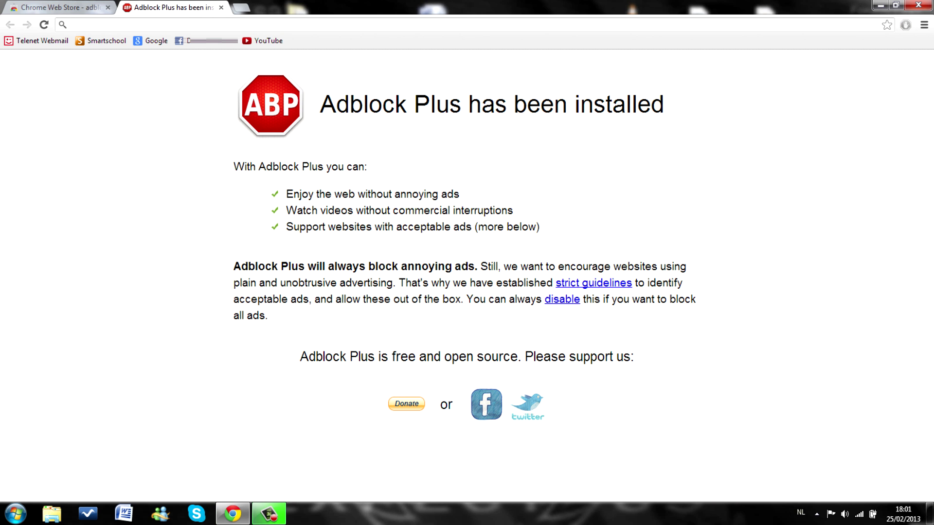
Step: On the extensions page, disable and remove Adblock Plus, then close the page
{"action": "left_click", "coordinate": [924, 25]}
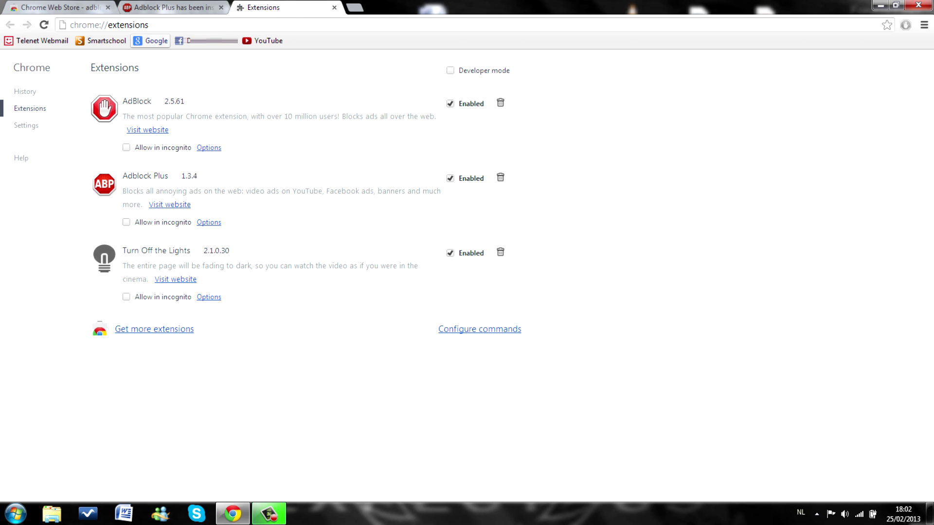
{"action": "left_click", "coordinate": [150, 41]}
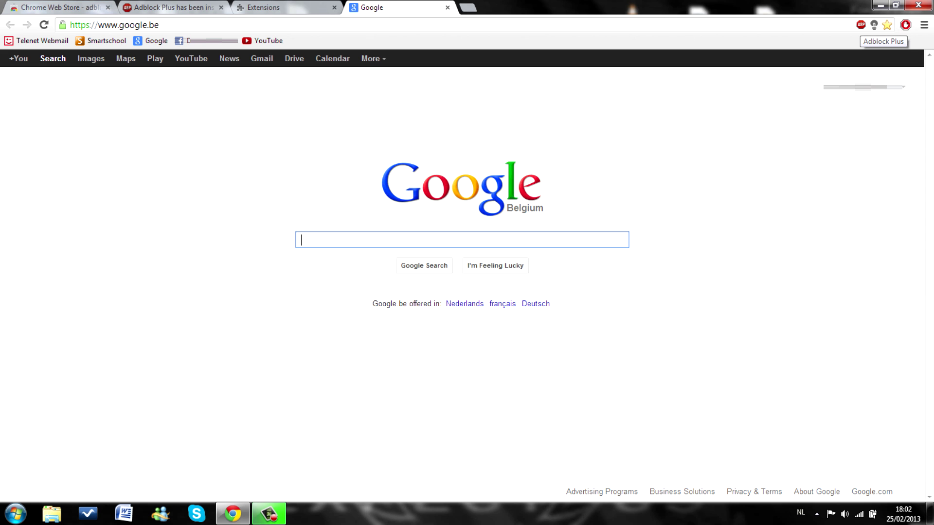
{"action": "left_click", "coordinate": [272, 7]}
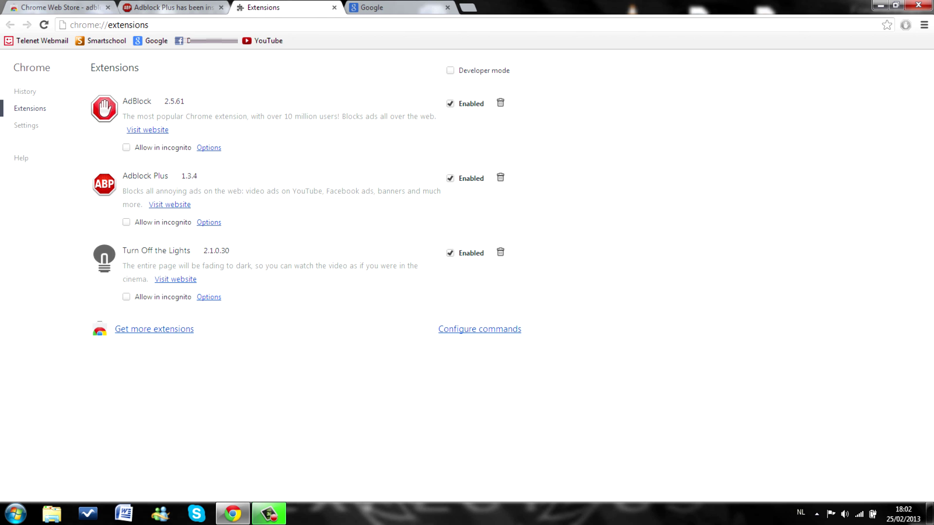
{"action": "left_click", "coordinate": [470, 178]}
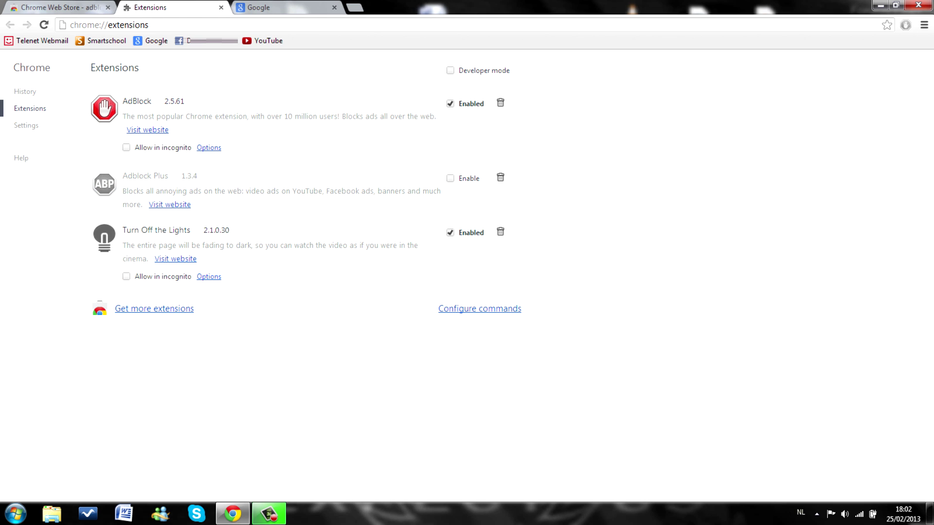
{"action": "left_click", "coordinate": [500, 177]}
{"action": "left_click", "coordinate": [471, 283]}
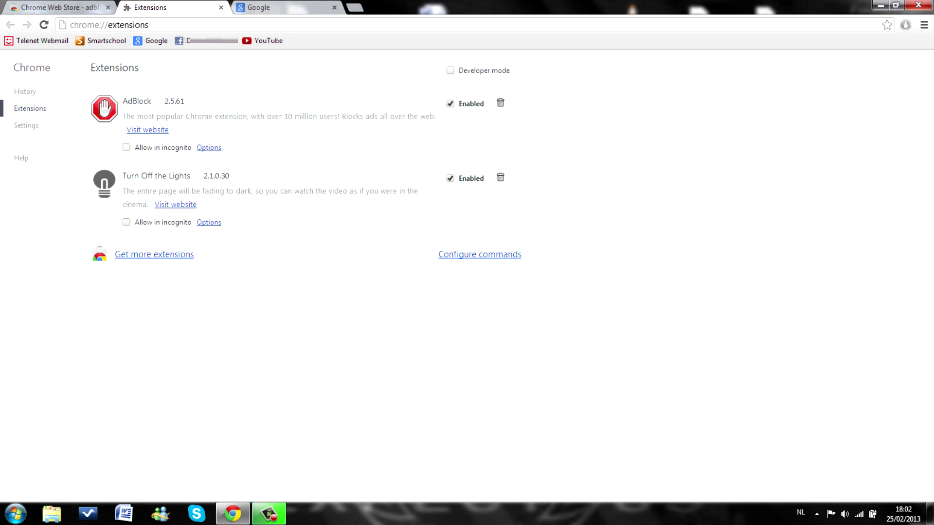
{"action": "left_click", "coordinate": [221, 8]}
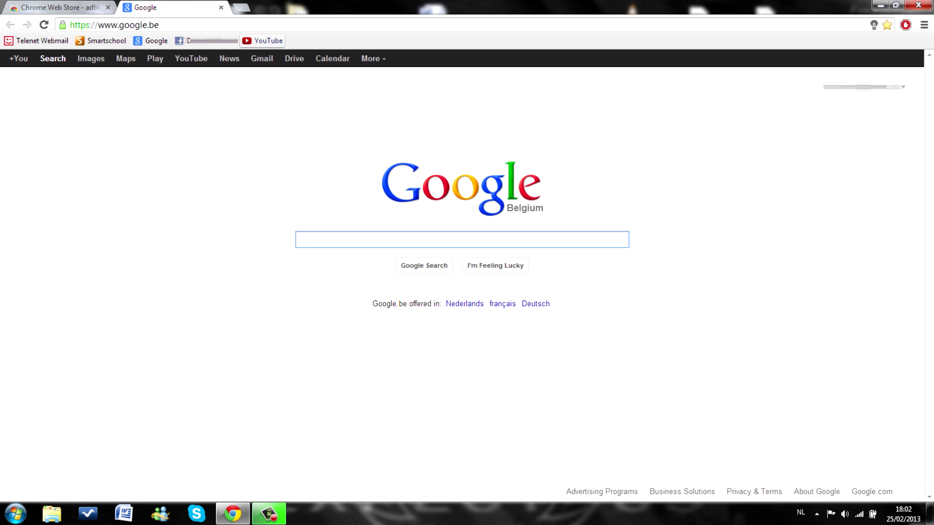
Step: Open YouTube's Video Manager, play and pause an uploaded video, then close YouTube
{"action": "left_click", "coordinate": [262, 40]}
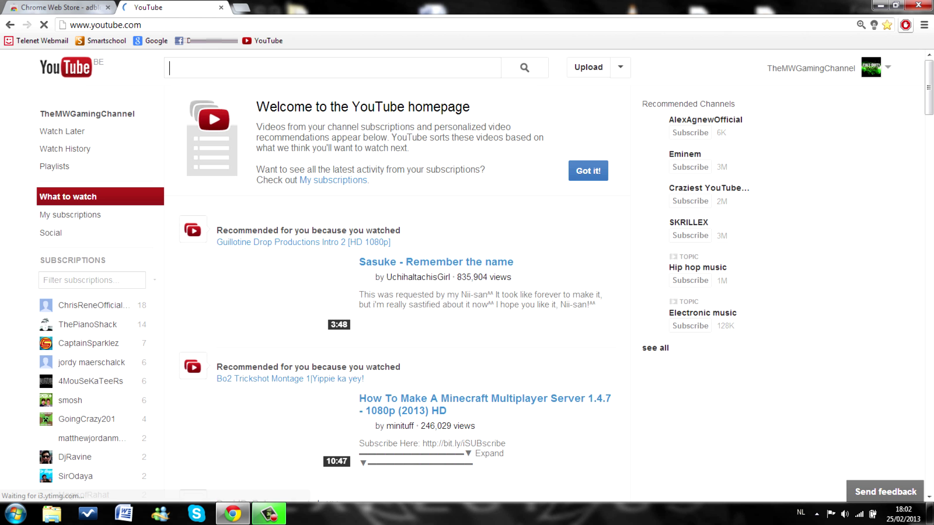
{"action": "left_click", "coordinate": [811, 69]}
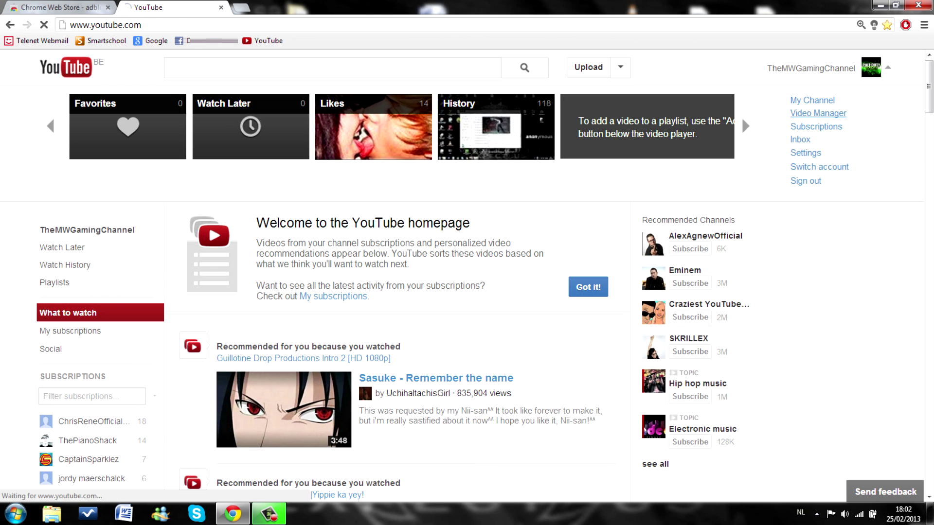
{"action": "left_click", "coordinate": [817, 113]}
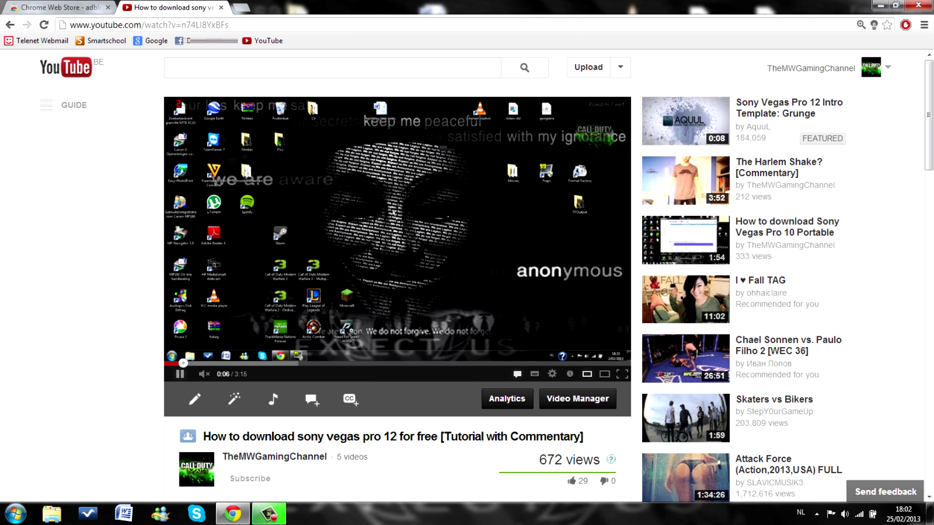
{"action": "key", "text": "space"}
{"action": "left_click", "coordinate": [221, 8]}
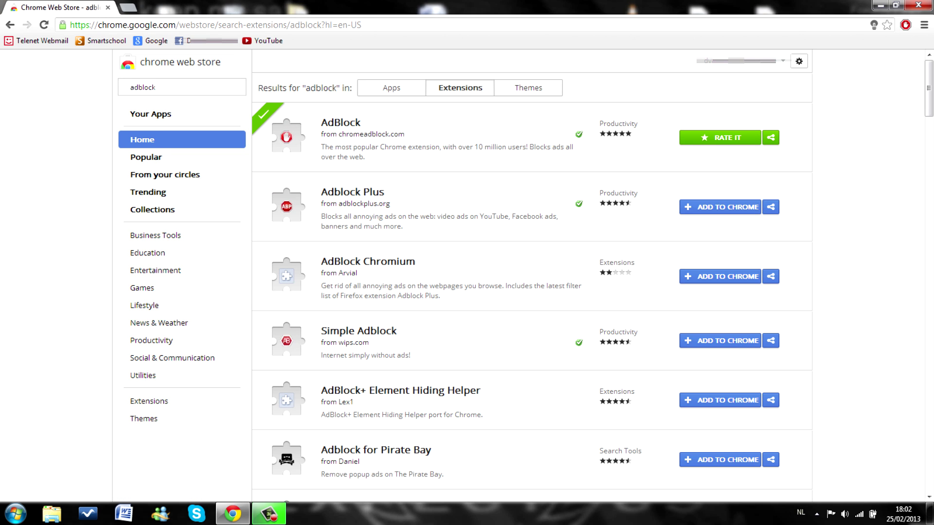
{"action": "key", "text": "ctrl+l"}
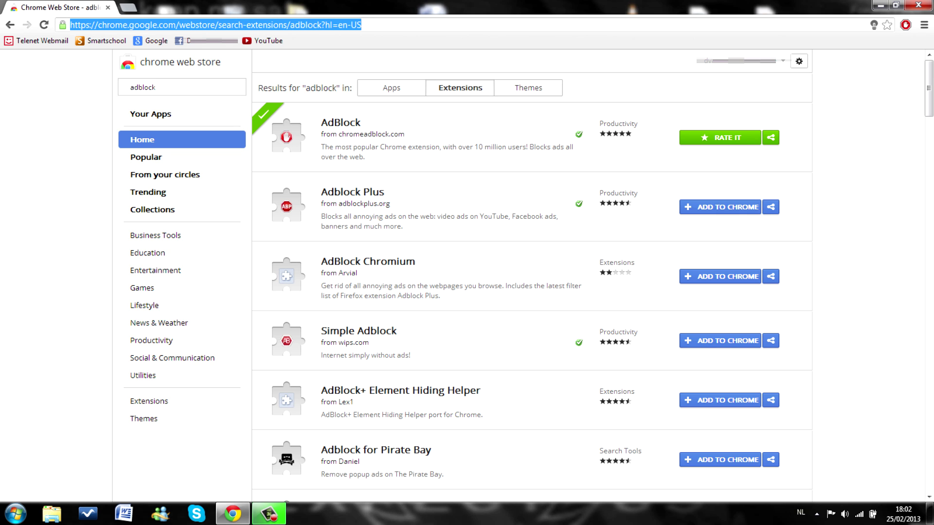
Step: Search Google for 'firefox addons' and open the Add-ons for Firefox site
{"action": "type", "text": "firefox"}
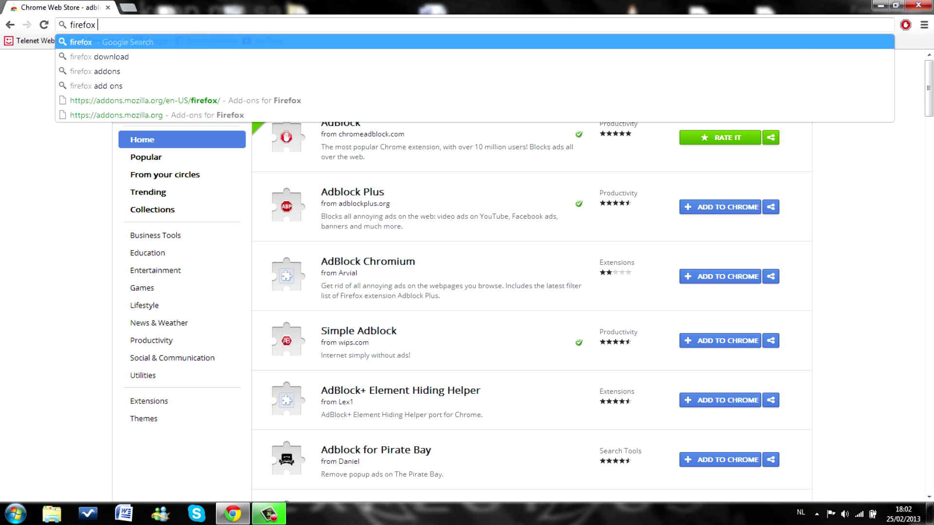
{"action": "type", "text": " addons"}
{"action": "key", "text": "Return"}
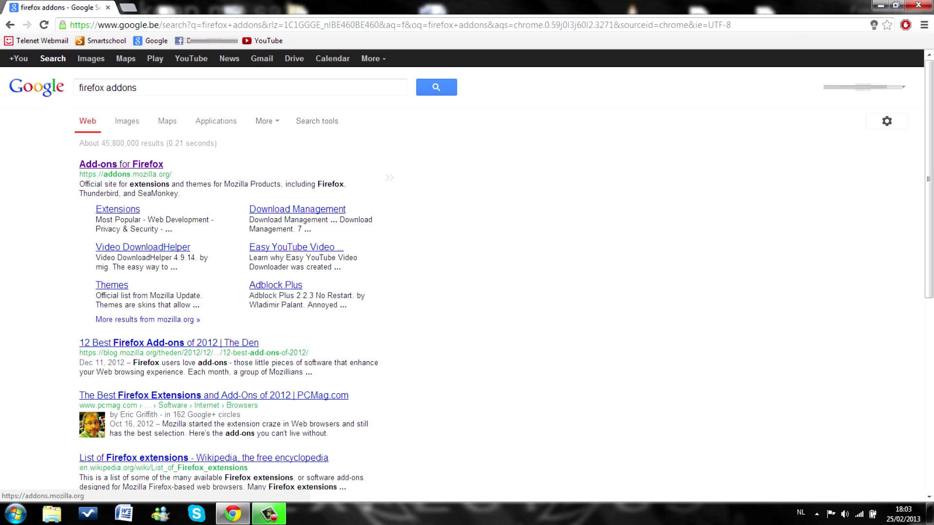
{"action": "left_click", "coordinate": [121, 164]}
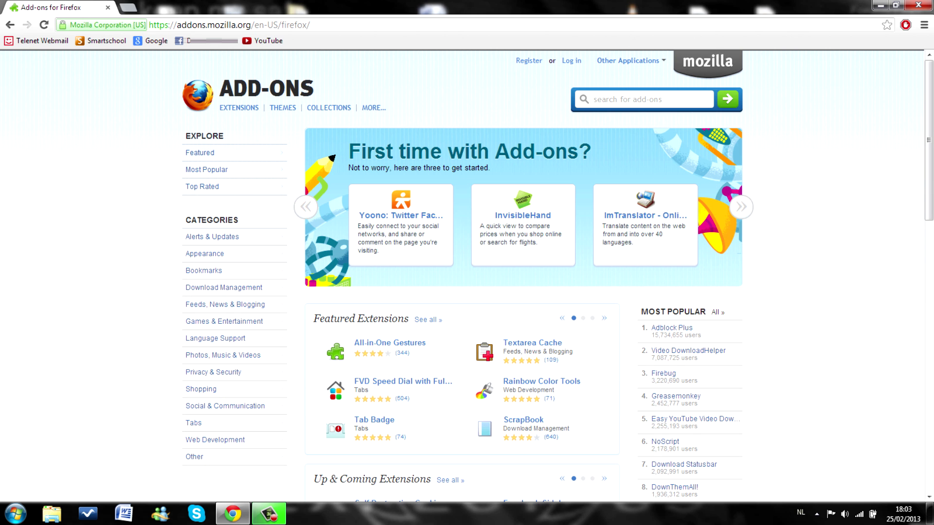
Step: Search Firefox add-ons for 'adblock', open Adblock Plus, then enter 'opera addons' in the address bar
{"action": "left_click", "coordinate": [633, 99]}
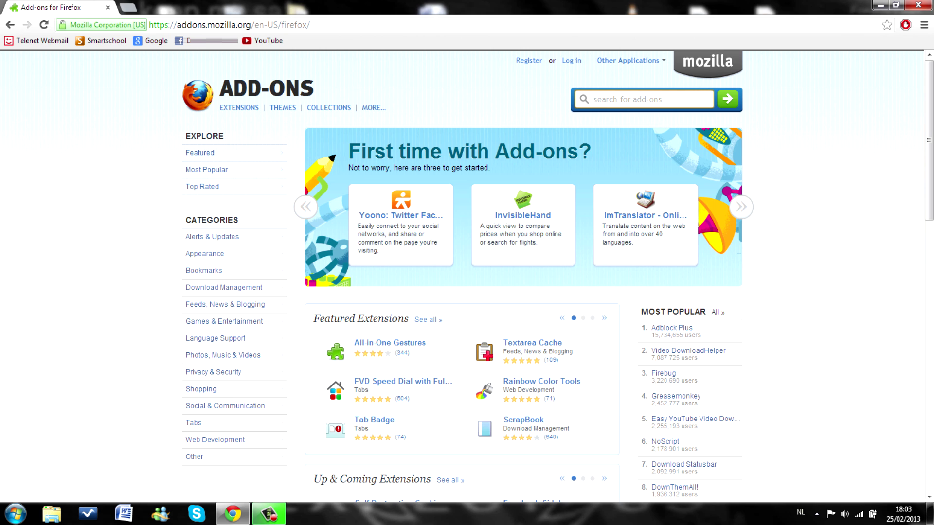
{"action": "type", "text": "adblock"}
{"action": "key", "text": "Return"}
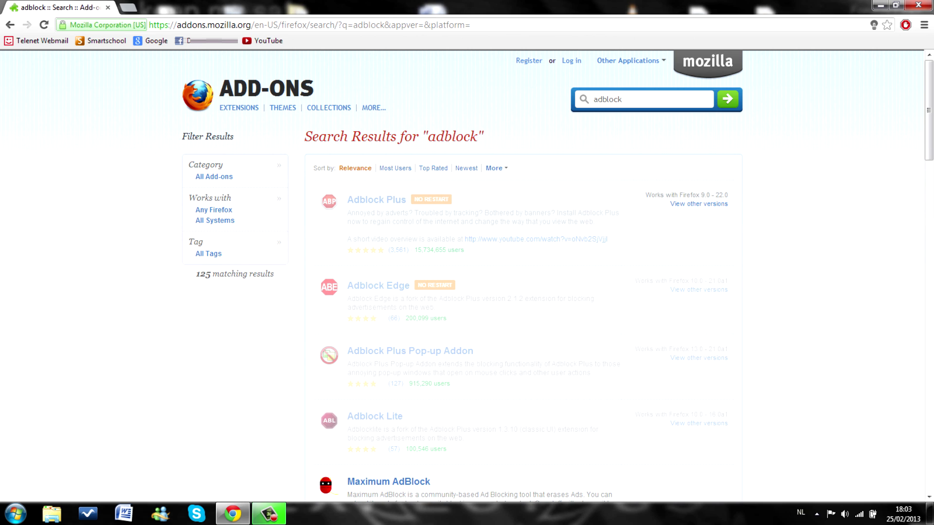
{"action": "scroll", "coordinate": [374, 200], "scroll_direction": "down", "scroll_amount": 1}
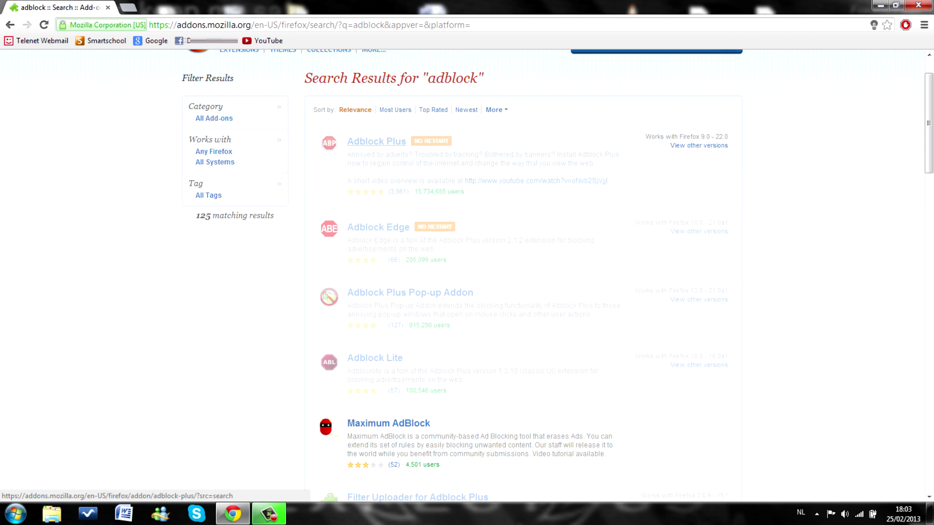
{"action": "left_click", "coordinate": [376, 142]}
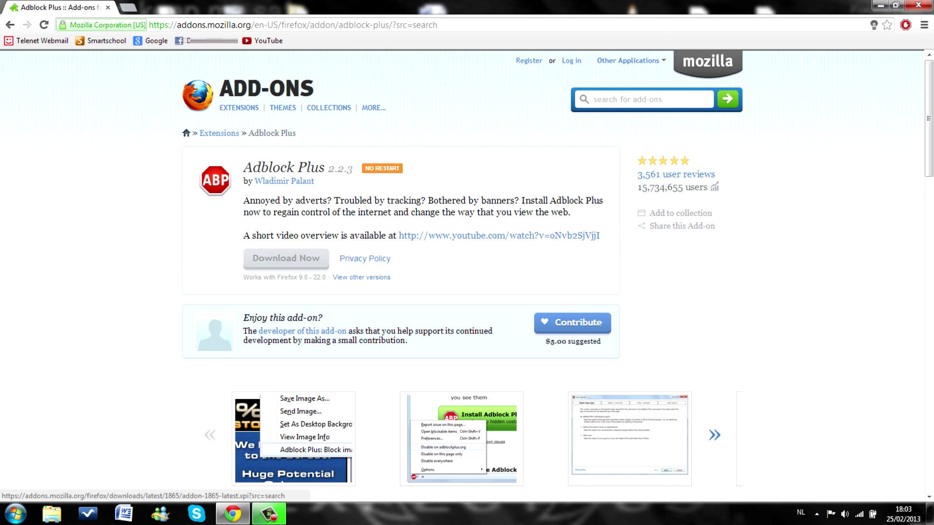
{"action": "left_click", "coordinate": [378, 24]}
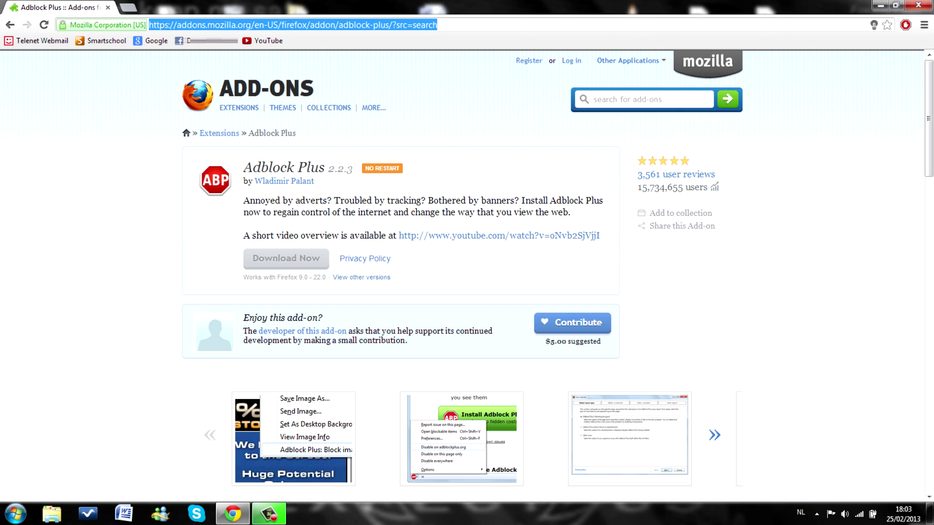
{"action": "type", "text": "opera addons"}
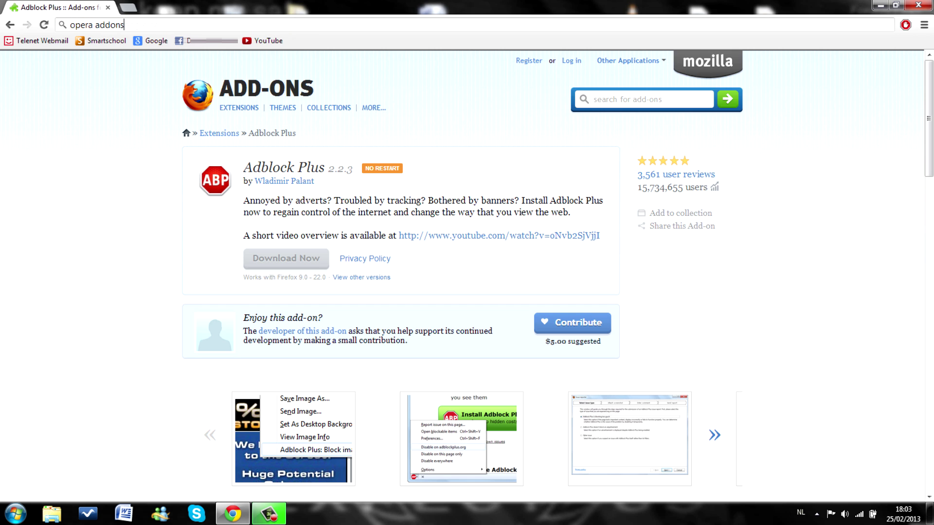
Step: Reach Opera add-ons via Google, search it for 'adblock', then enter 'internet explorer extensions' in the address bar
{"action": "key", "text": "Return"}
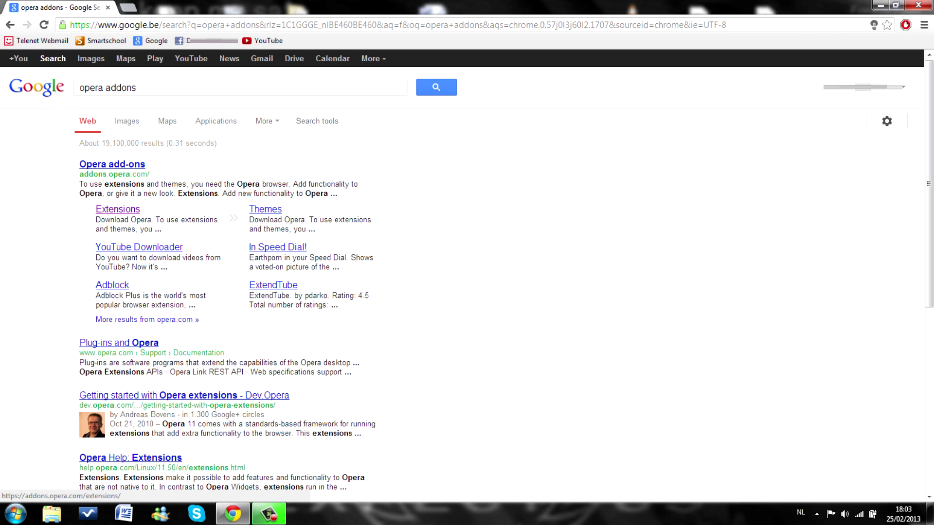
{"action": "left_click", "coordinate": [117, 209]}
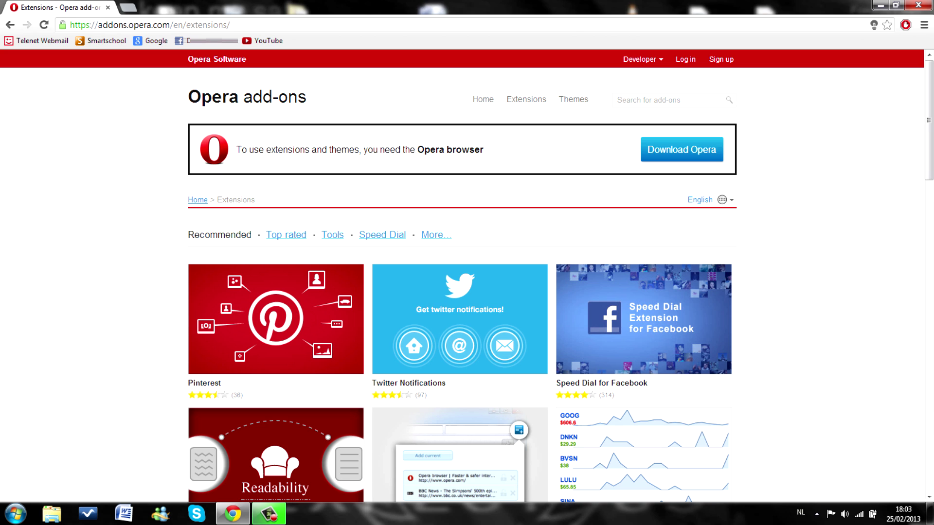
{"action": "left_click", "coordinate": [627, 99]}
{"action": "type", "text": "adblock"}
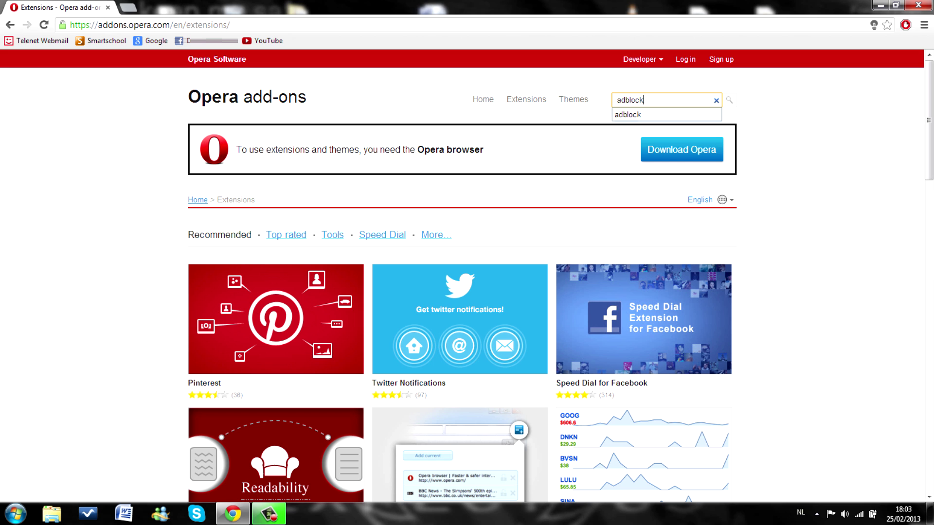
{"action": "key", "text": "Return"}
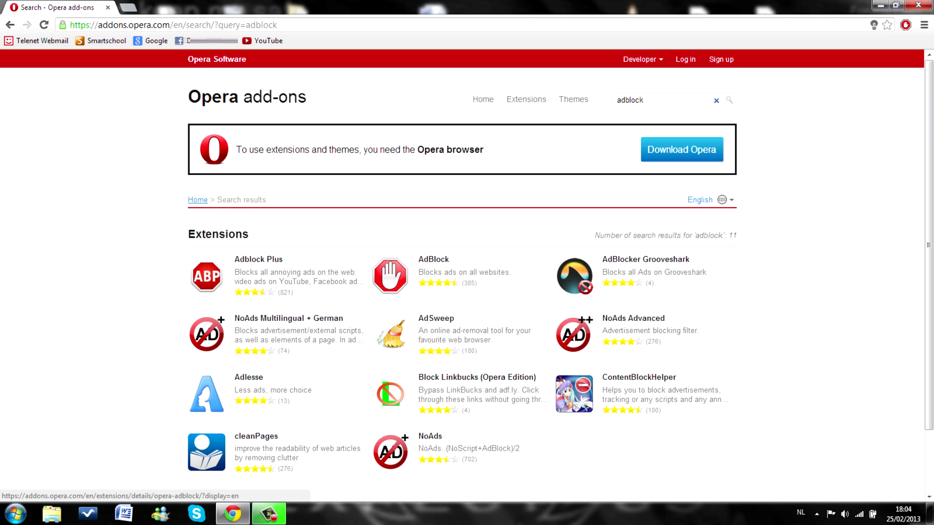
{"action": "left_click", "coordinate": [173, 24]}
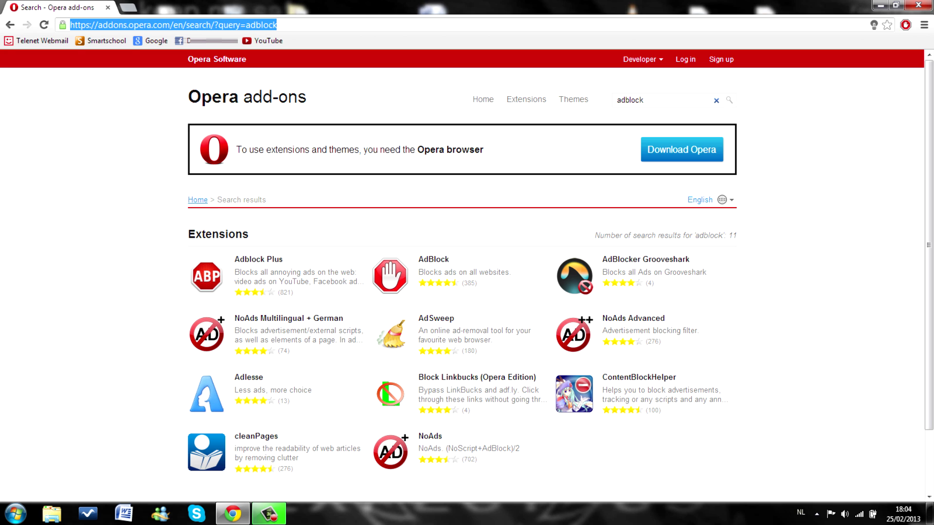
{"action": "type", "text": "internet ex"}
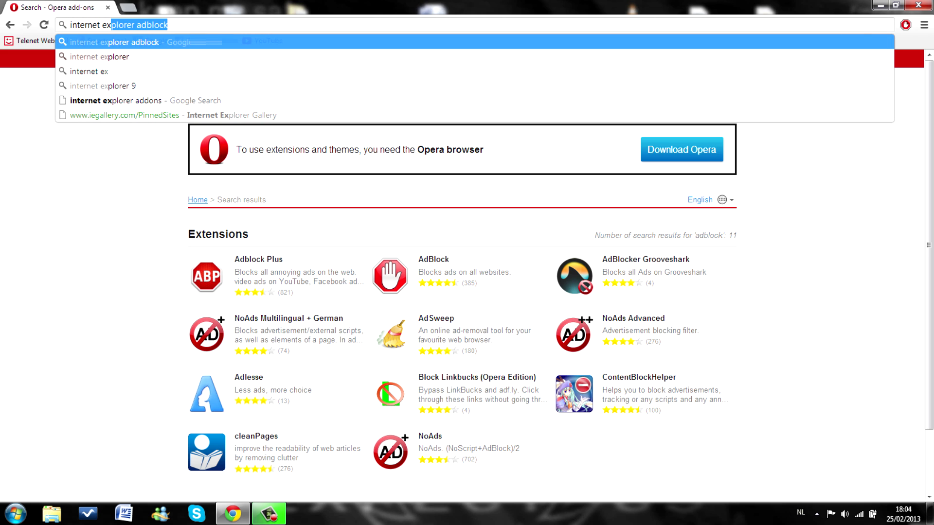
{"action": "type", "text": "plorer extensio"}
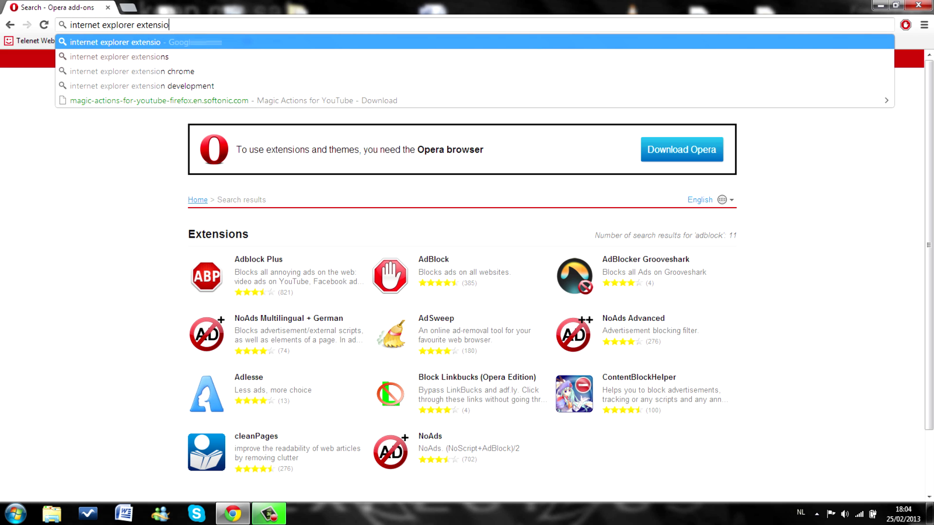
{"action": "type", "text": "ns"}
Step: Search 'internet explorer extensions' and browse the Internet Explorer Gallery's Add-ons page in a new tab
{"action": "key", "text": "Return"}
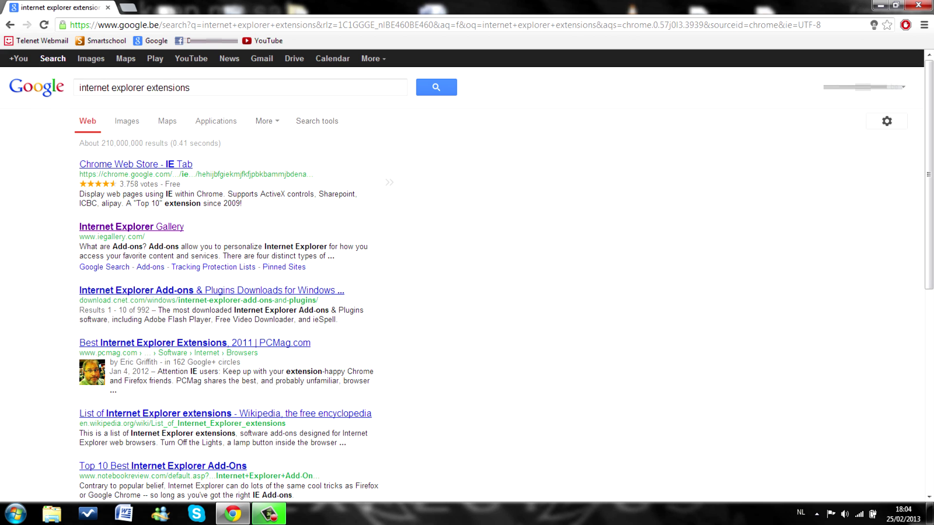
{"action": "middle_click", "coordinate": [131, 226]}
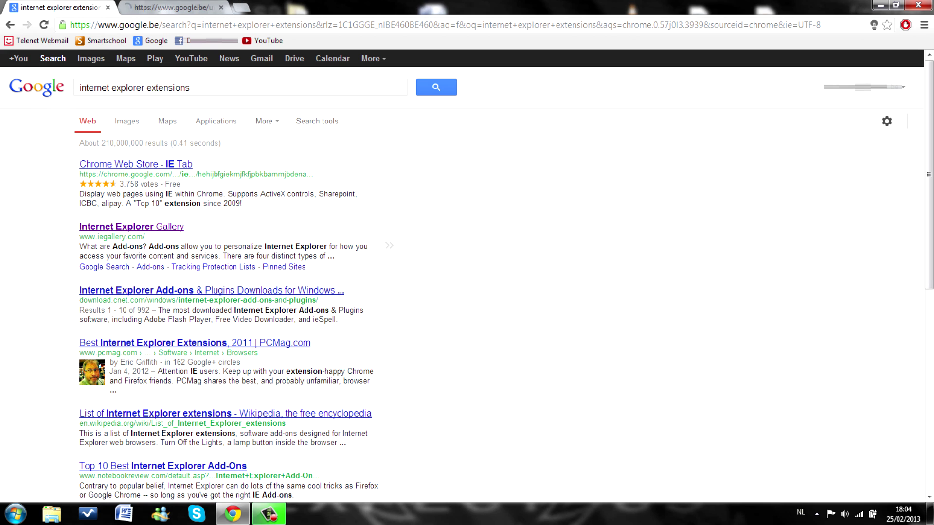
{"action": "key", "text": "ctrl+Tab"}
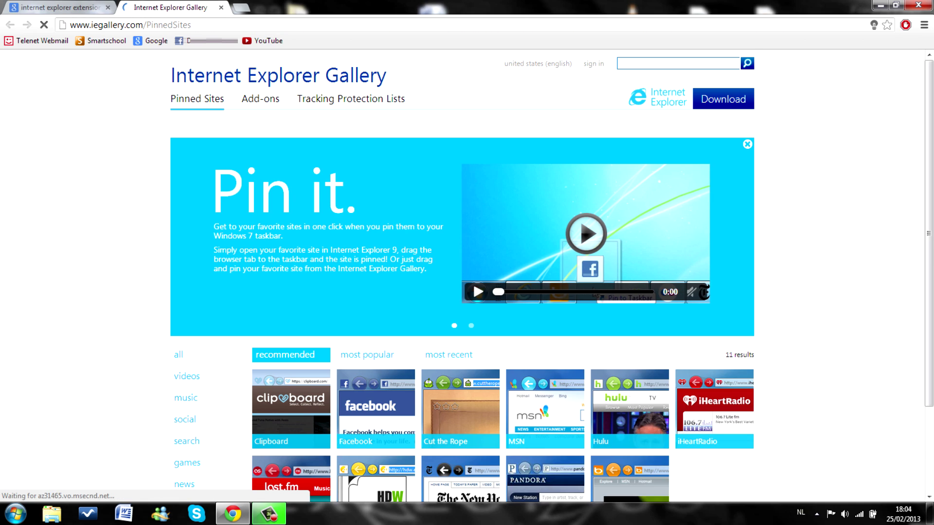
{"action": "scroll", "coordinate": [627, 311], "scroll_direction": "down", "scroll_amount": 3}
{"action": "scroll", "coordinate": [467, 292], "scroll_direction": "up", "scroll_amount": 3}
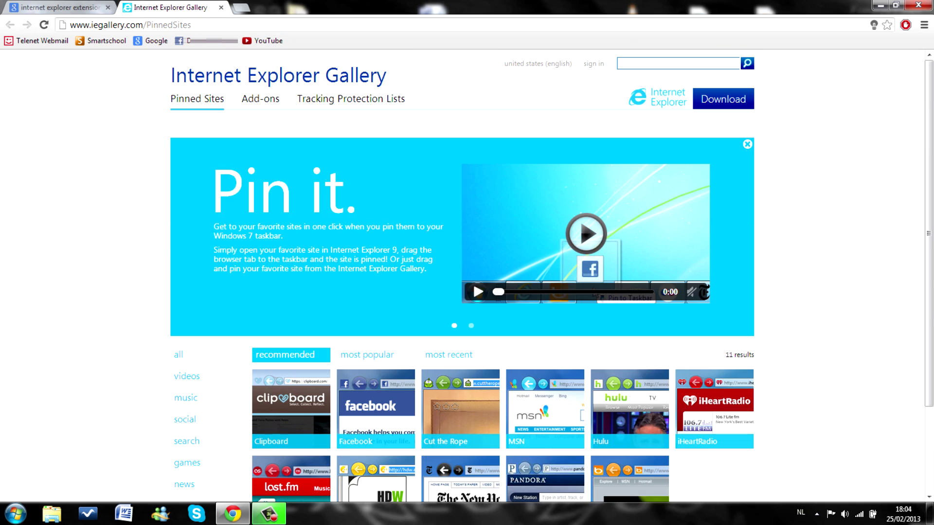
{"action": "left_click", "coordinate": [260, 99]}
{"action": "scroll", "coordinate": [639, 454], "scroll_direction": "down", "scroll_amount": 4}
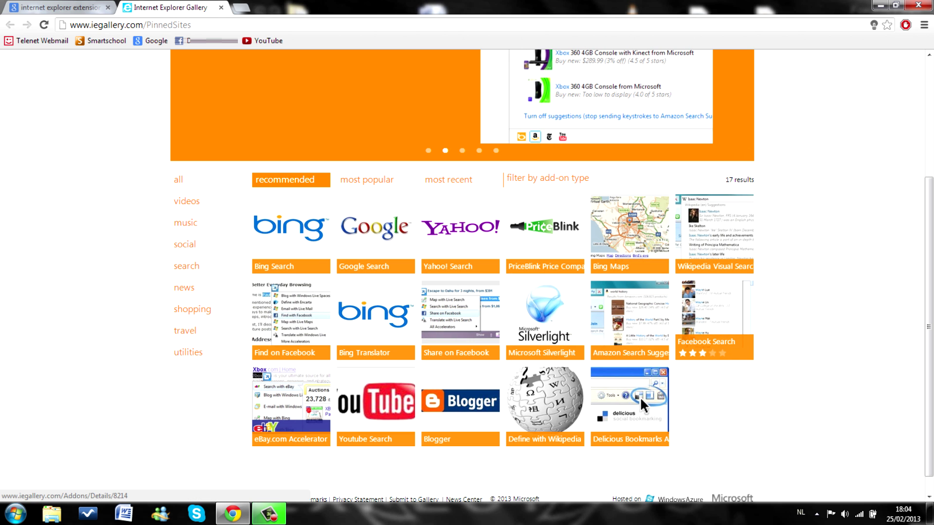
{"action": "scroll", "coordinate": [639, 396], "scroll_direction": "up", "scroll_amount": 4}
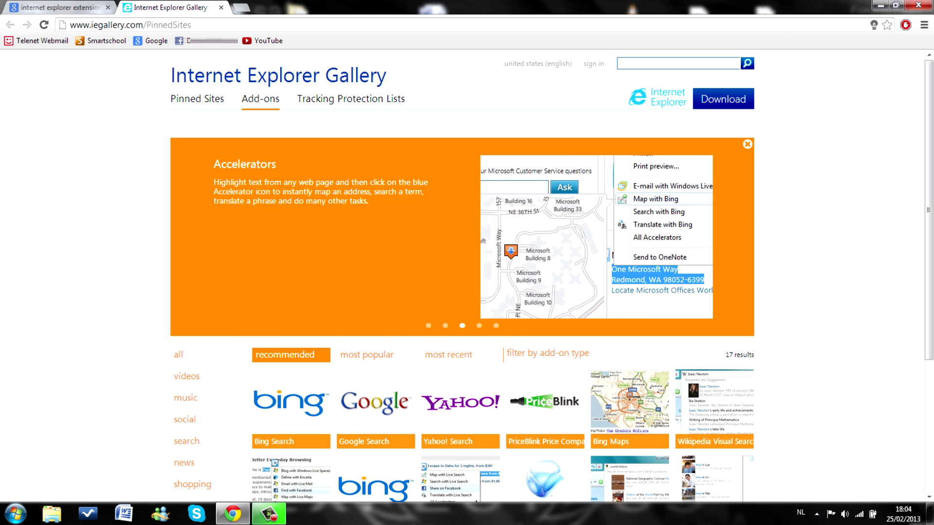
Step: Back on Google, change the query to 'internet explorer addons', then clear it
{"action": "left_click", "coordinate": [59, 7]}
{"action": "left_click_drag", "start_coordinate": [190, 88], "coordinate": [146, 87]}
{"action": "type", "text": "addons"}
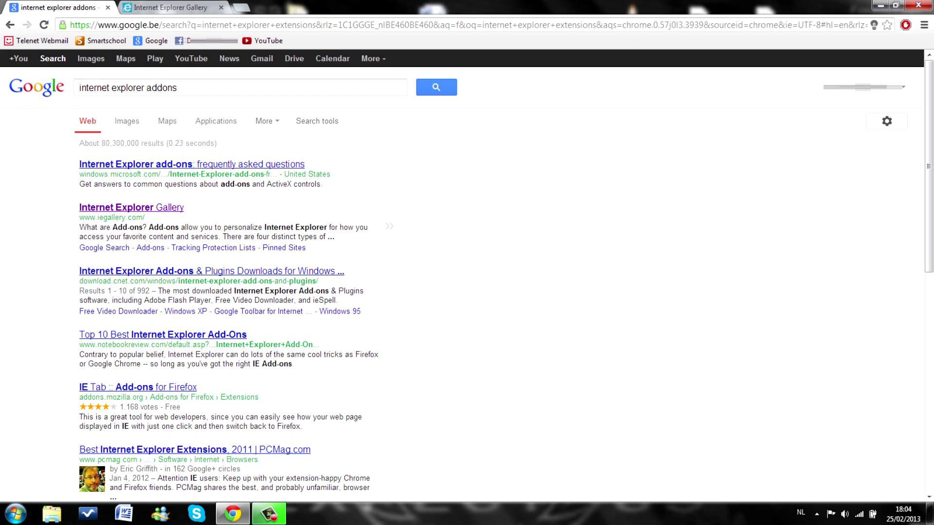
{"action": "left_click_drag", "start_coordinate": [178, 87], "coordinate": [144, 87]}
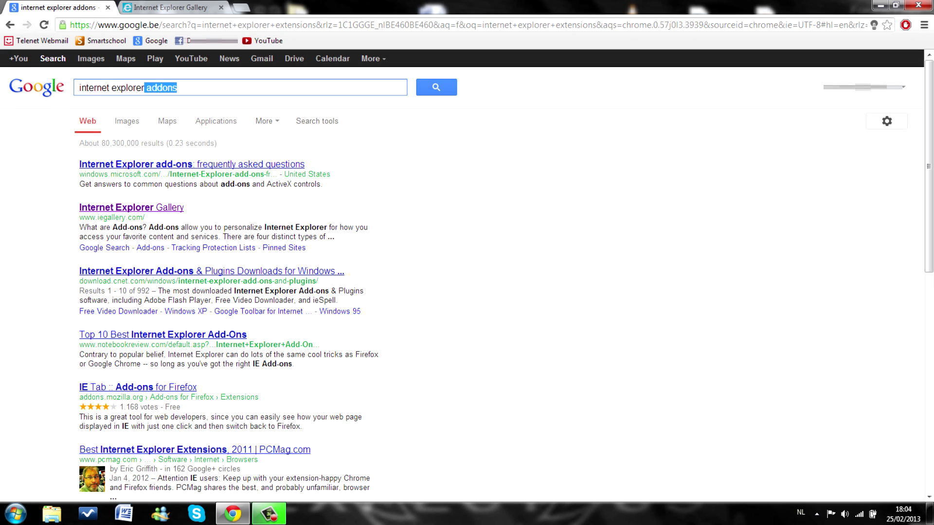
{"action": "key", "text": "BackSpace"}
{"action": "key", "text": "BackSpace"}
{"action": "key", "text": "BackSpace"}
{"action": "key", "text": "BackSpace"}
{"action": "key", "text": "BackSpace"}
{"action": "key", "text": "BackSpace"}
{"action": "key", "text": "BackSpace"}
{"action": "key", "text": "BackSpace"}
{"action": "key", "text": "BackSpace"}
{"action": "key", "text": "BackSpace"}
{"action": "key", "text": "BackSpace"}
{"action": "key", "text": "BackSpace"}
{"action": "key", "text": "BackSpace"}
{"action": "key", "text": "BackSpace"}
{"action": "key", "text": "BackSpace"}
{"action": "key", "text": "BackSpace"}
{"action": "key", "text": "BackSpace"}
{"action": "key", "text": "BackSpace"}
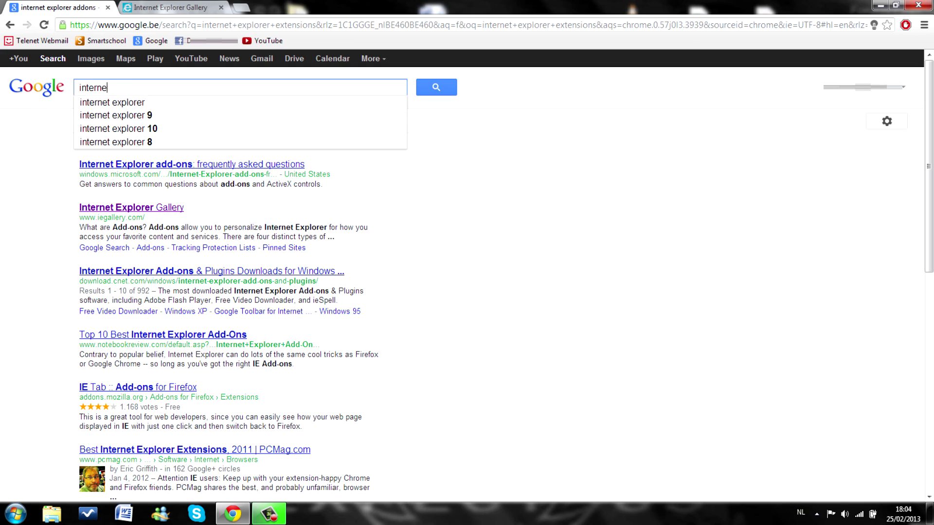
Step: Search Google for 'simple adblock' and browse the simple-adblock.com homepage
{"action": "type", "text": "simple adblock"}
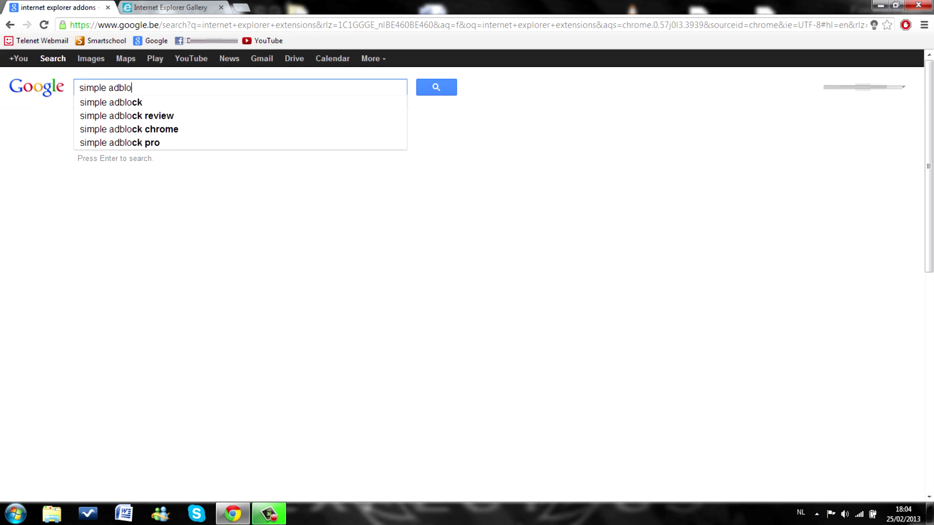
{"action": "key", "text": "Return"}
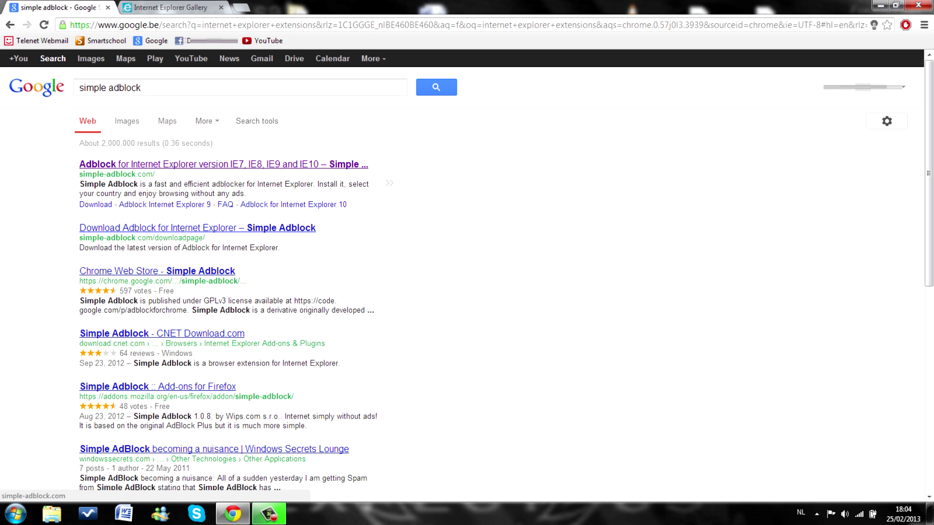
{"action": "left_click", "coordinate": [219, 164]}
{"action": "scroll", "coordinate": [467, 273], "scroll_direction": "down", "scroll_amount": 2}
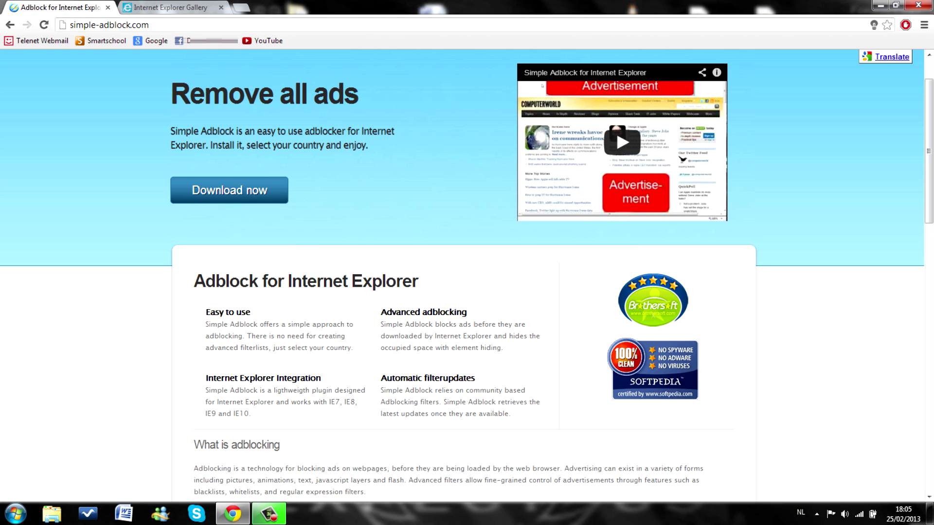
{"action": "scroll", "coordinate": [466, 272], "scroll_direction": "up", "scroll_amount": 1}
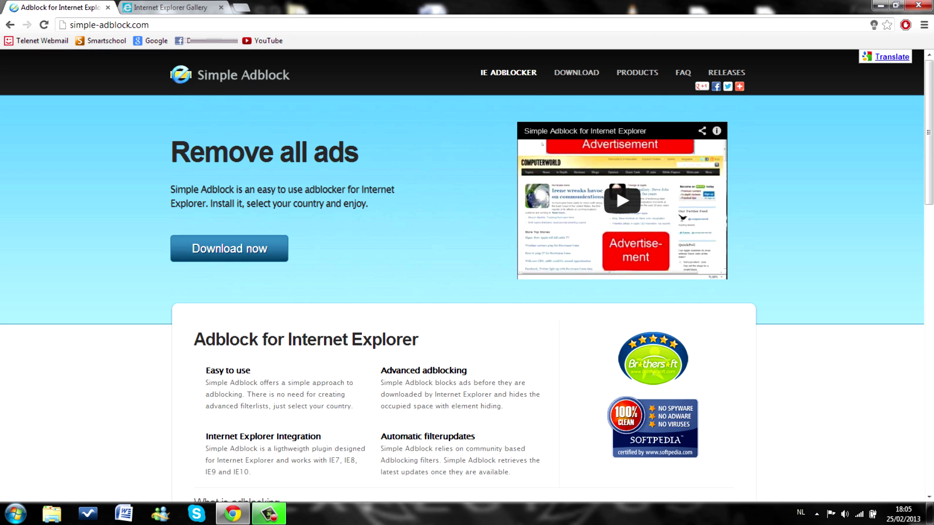
{"action": "scroll", "coordinate": [466, 272], "scroll_direction": "down", "scroll_amount": 1}
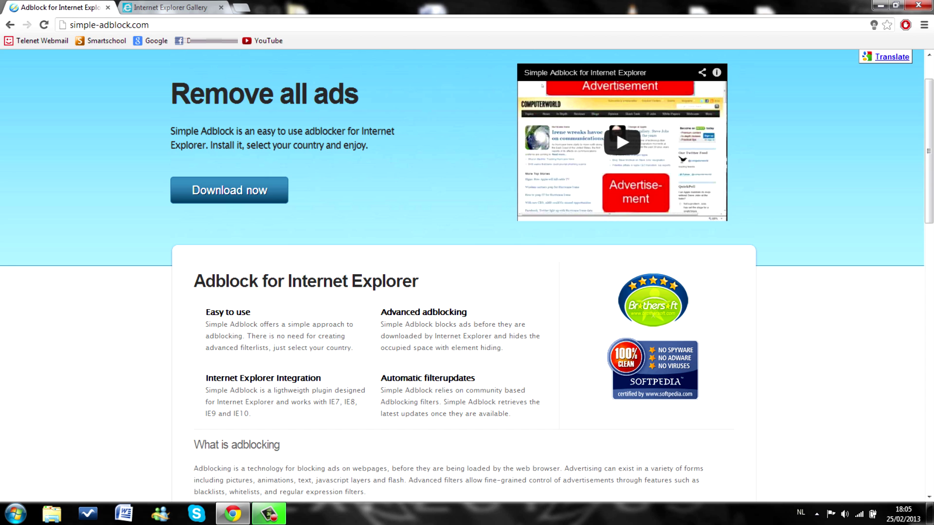
{"action": "scroll", "coordinate": [467, 272], "scroll_direction": "up", "scroll_amount": 1}
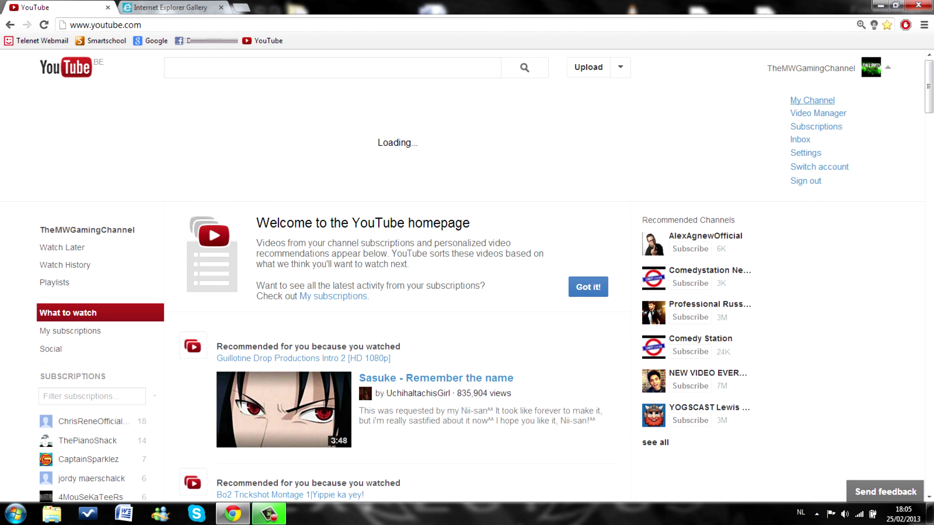
Step: Open the Sony Vegas Pro 12 tutorial from Video Manager, mute it and pause at 0:10
{"action": "left_click", "coordinate": [818, 113]}
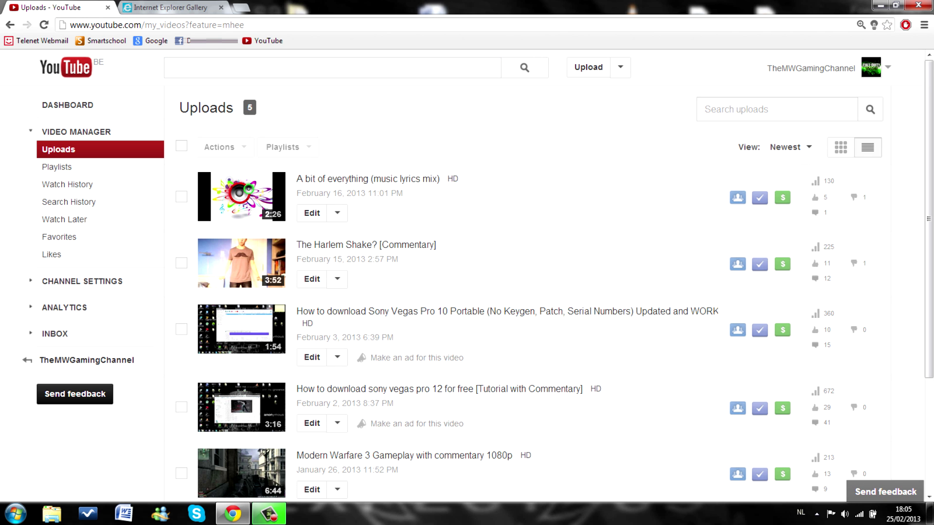
{"action": "left_click", "coordinate": [437, 389]}
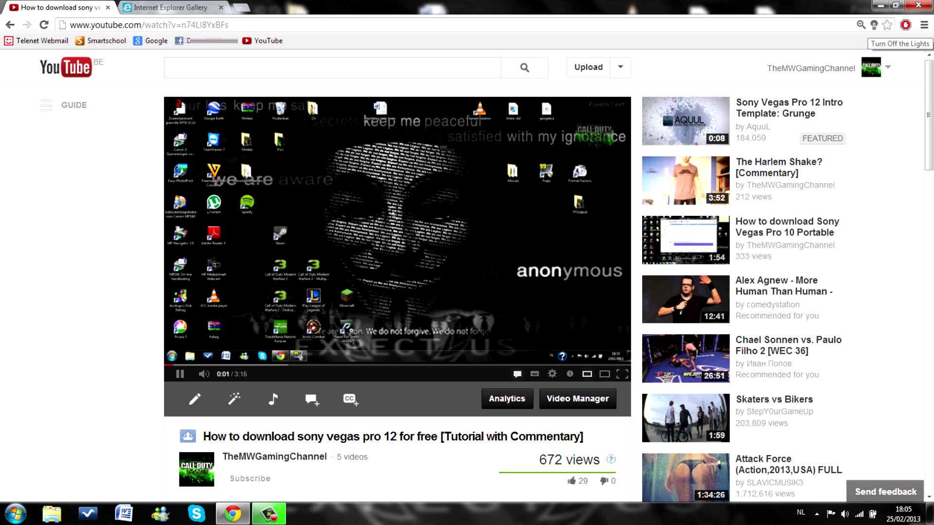
{"action": "key", "text": "m"}
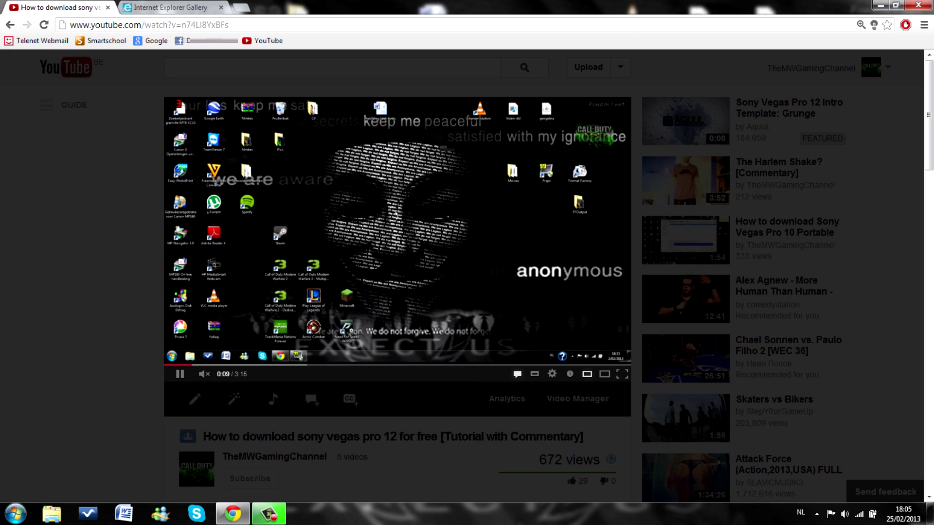
{"action": "left_click", "coordinate": [180, 374]}
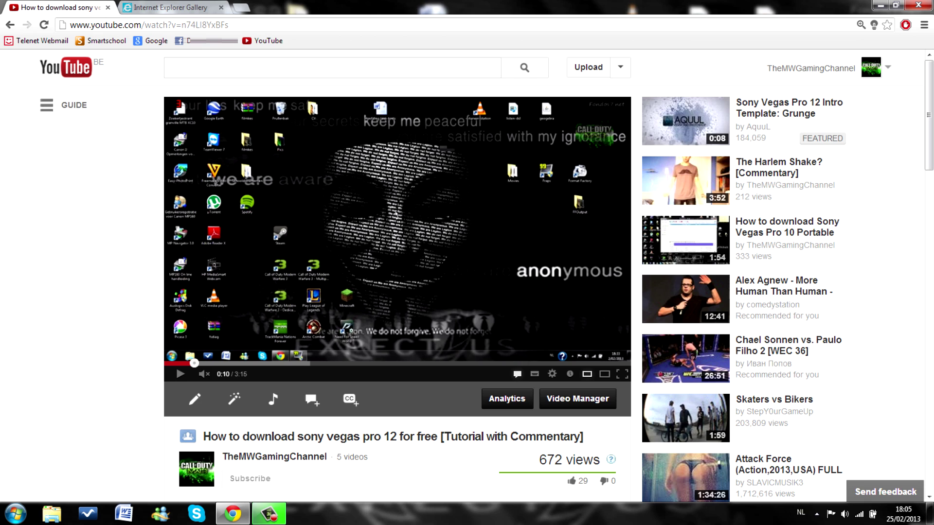
Step: Close the Internet Explorer Gallery tab and look over the video's watch page
{"action": "left_click", "coordinate": [220, 7]}
{"action": "left_click", "coordinate": [164, 8]}
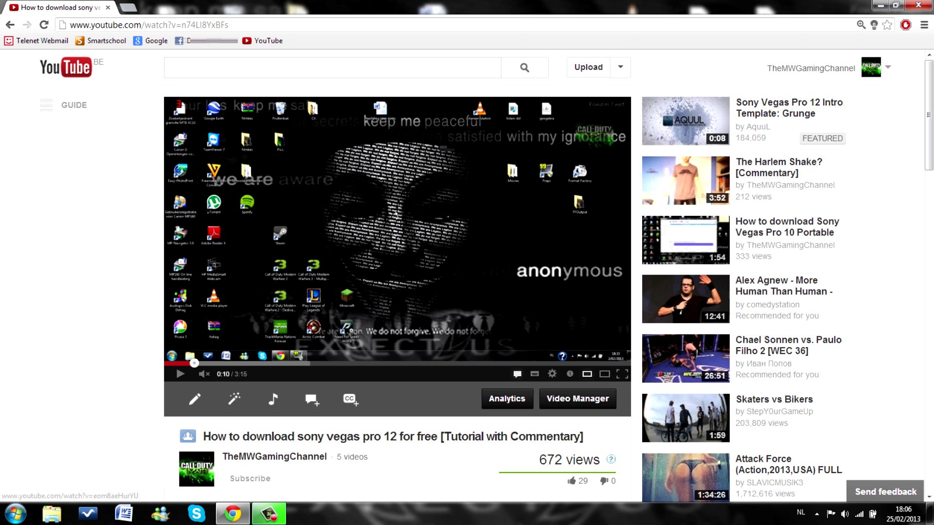
{"action": "scroll", "coordinate": [467, 272], "scroll_direction": "down", "scroll_amount": 3}
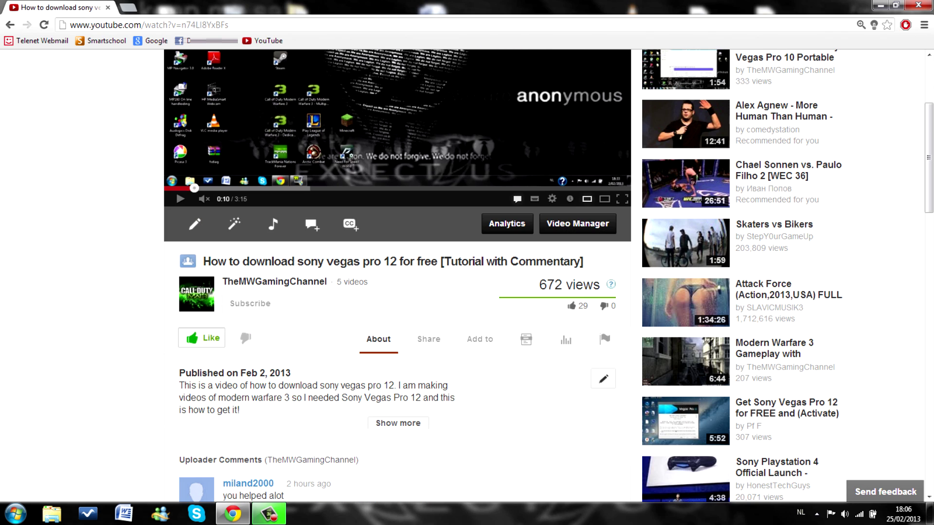
{"action": "scroll", "coordinate": [467, 272], "scroll_direction": "up", "scroll_amount": 3}
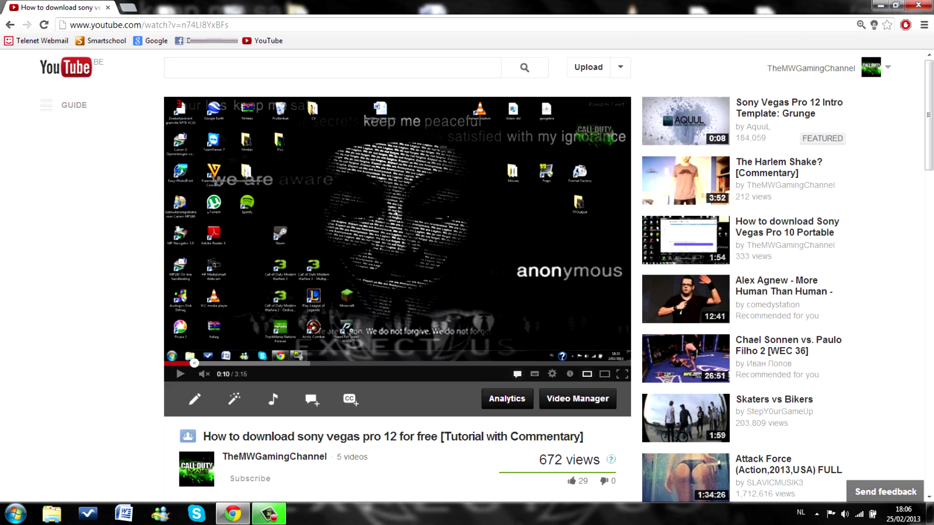